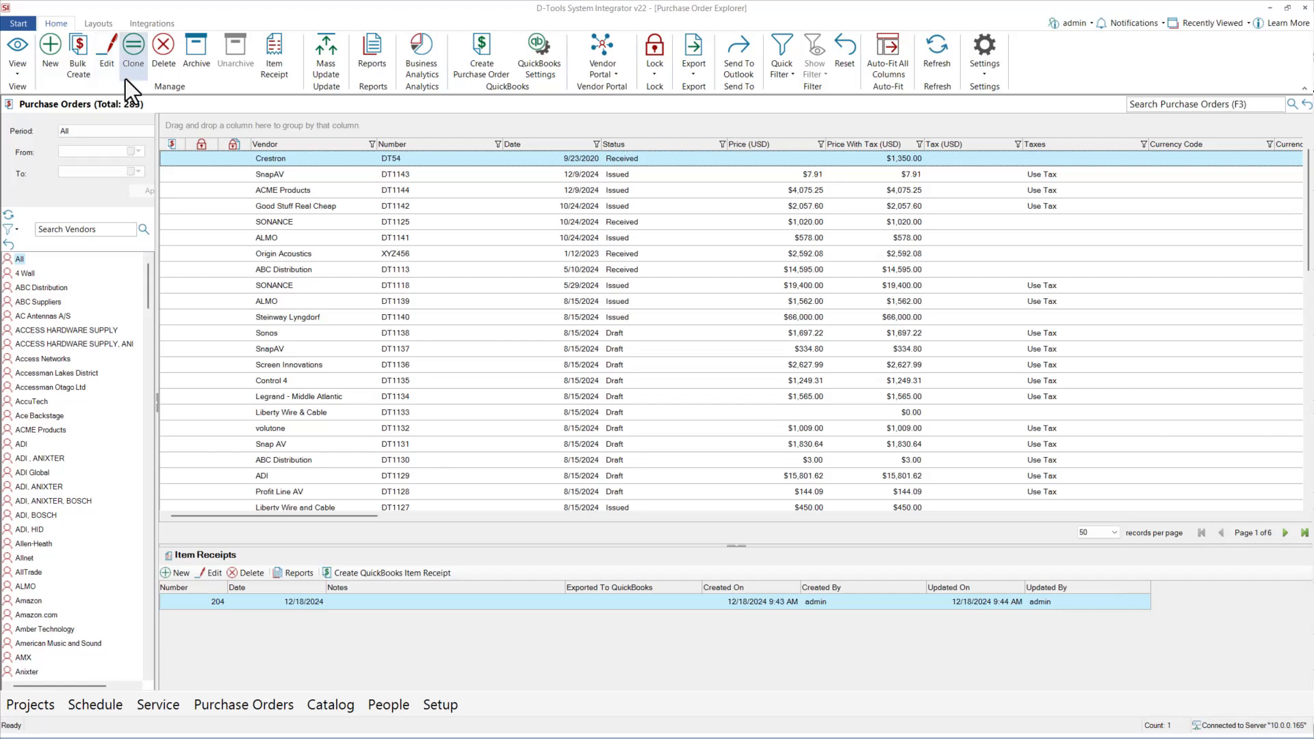
Step: Create a new purchase order with ABC Distribution as the vendor and check its payment terms
click(53, 49)
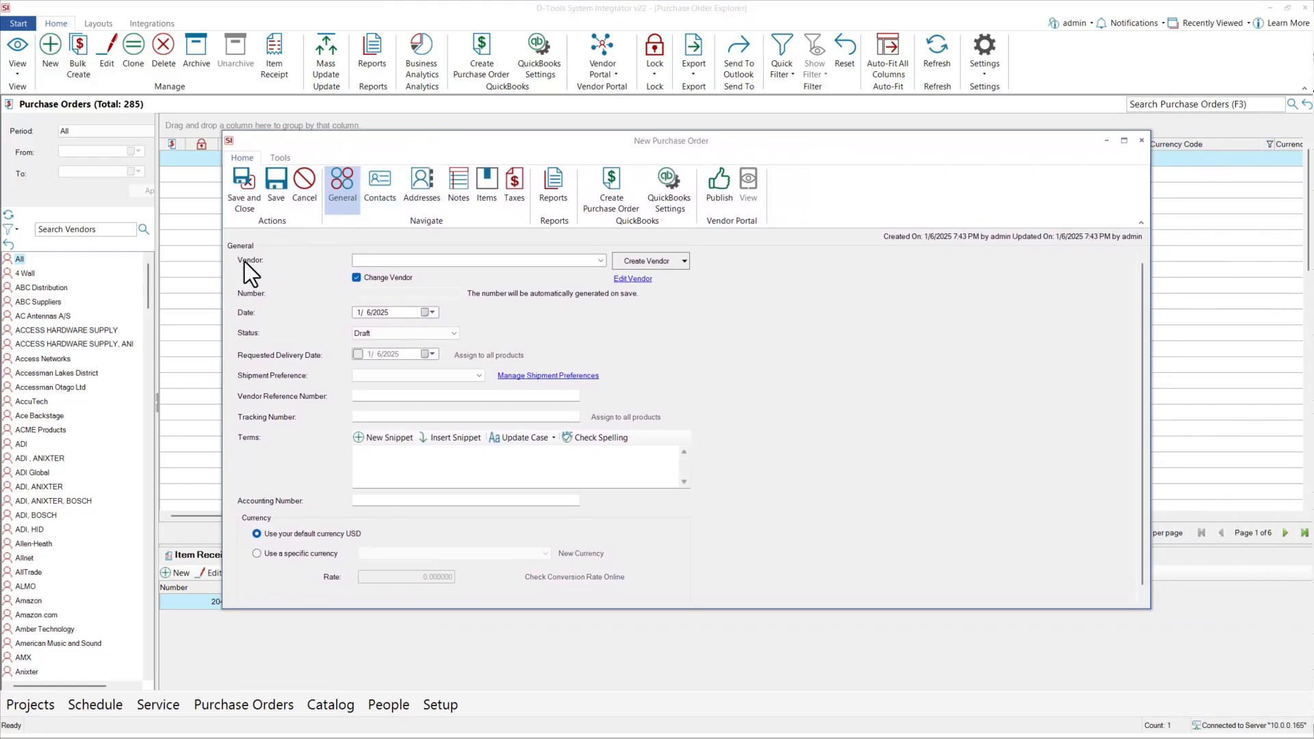
click(601, 262)
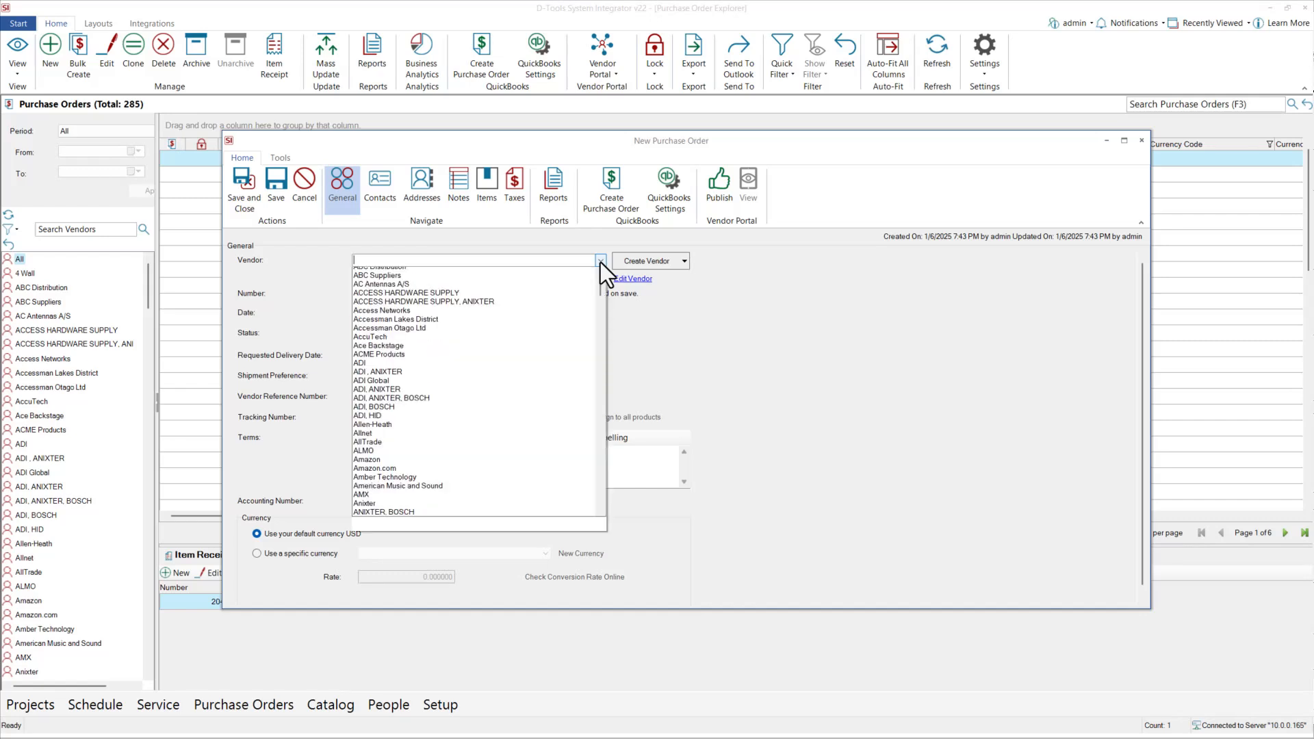
click(380, 281)
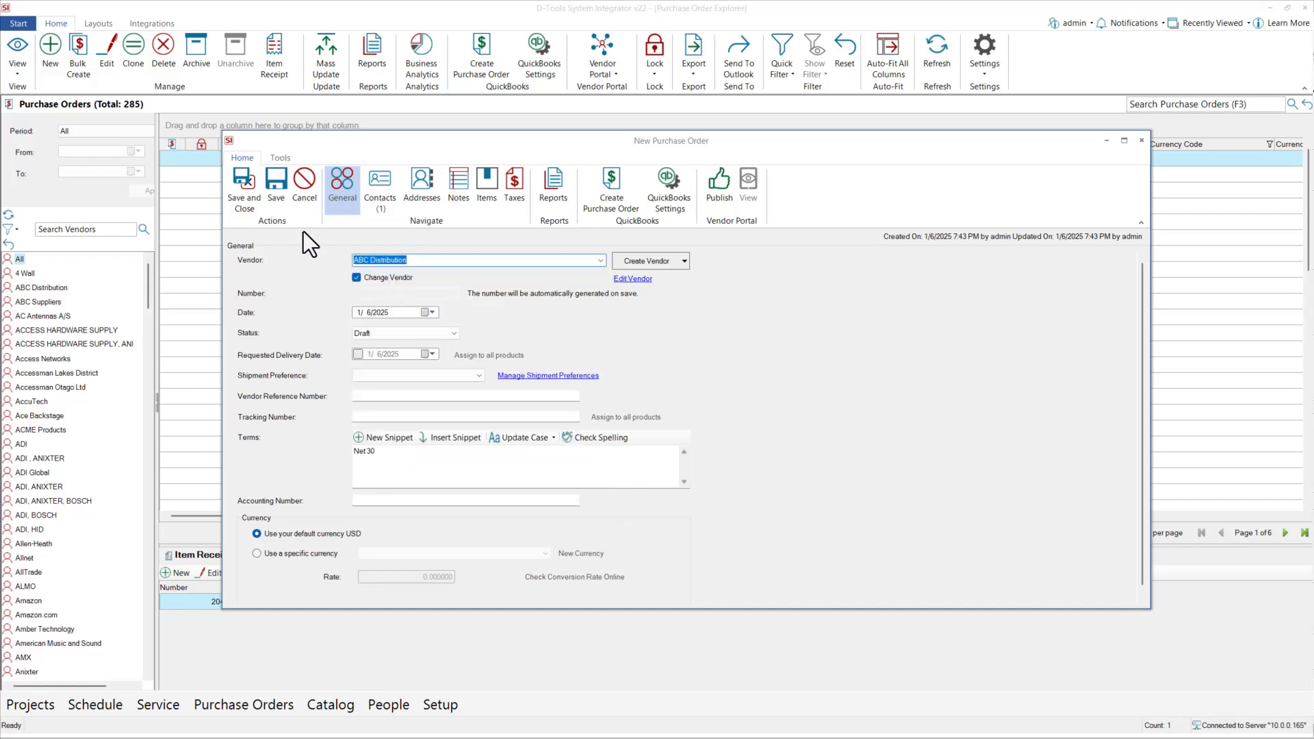
click(409, 454)
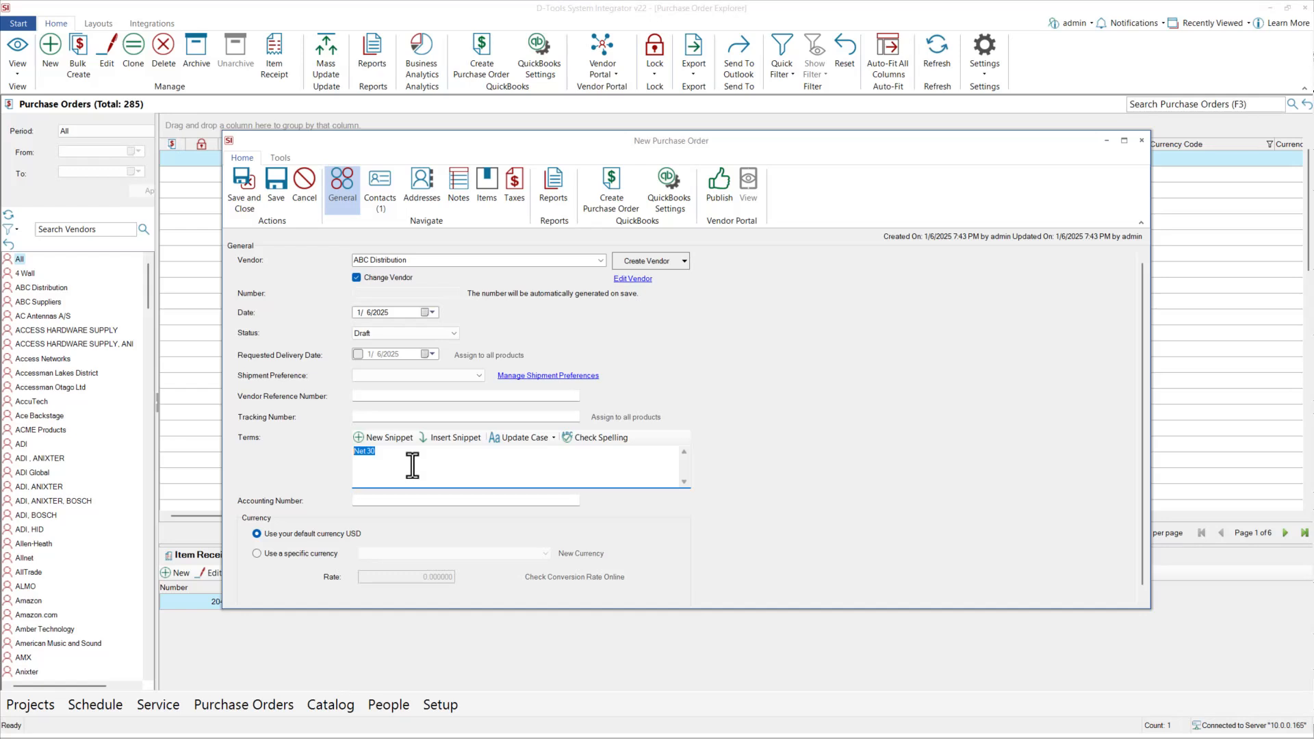
Step: Review the purchase order's vendor contact, vendor and ship-to addresses, and the available company addresses, without changing the ship-to address
click(371, 190)
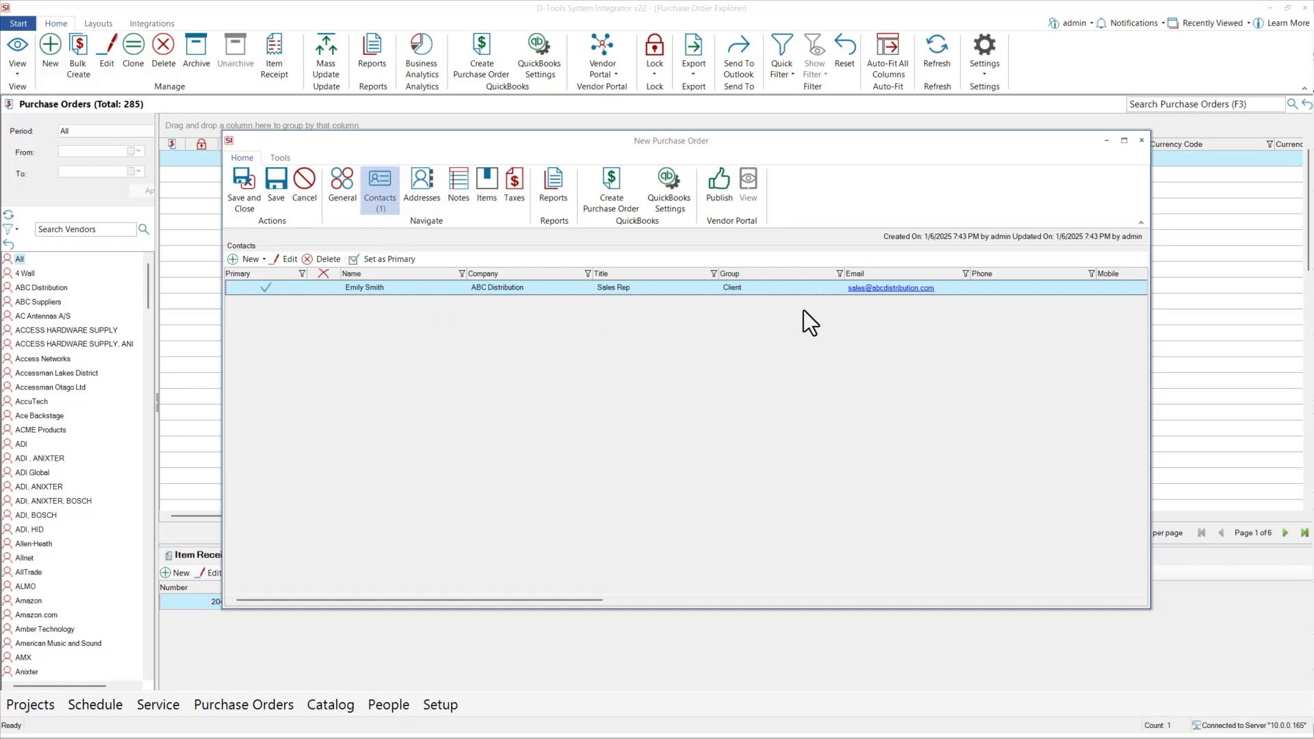
click(421, 186)
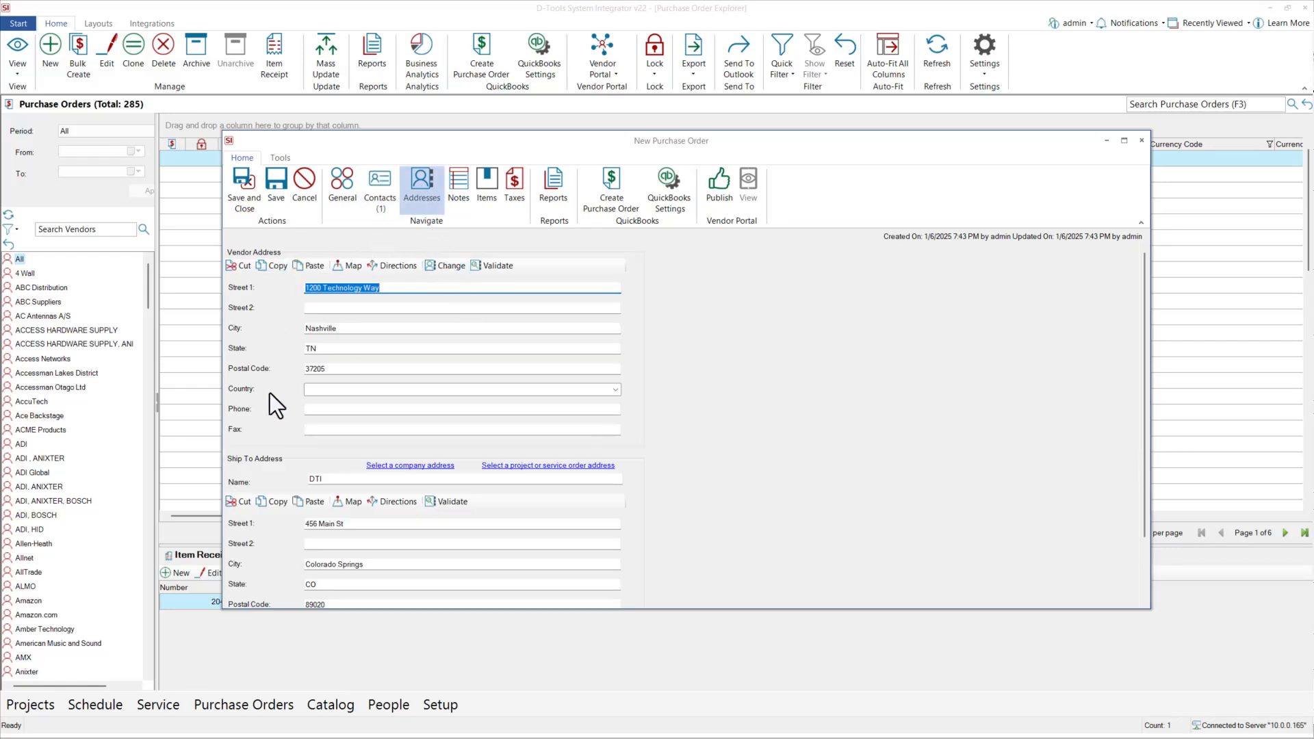
scroll(709, 453, down, 1)
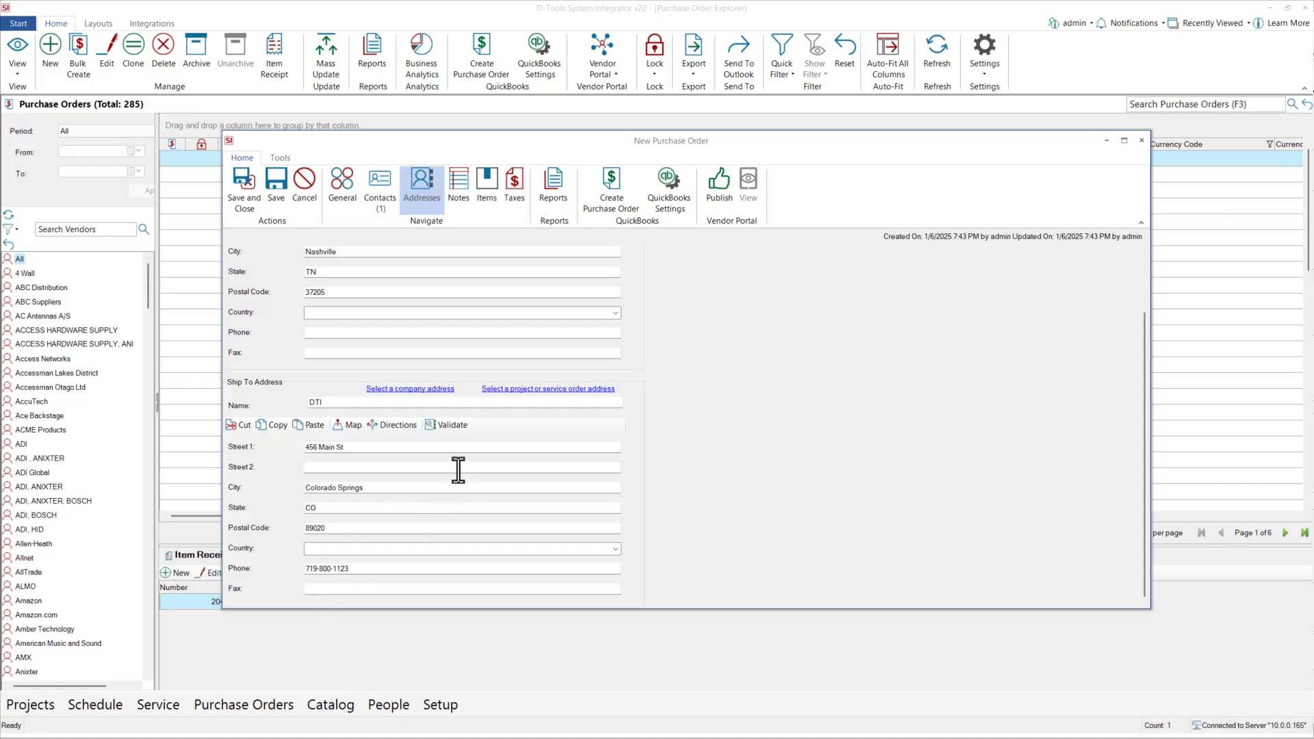
click(419, 388)
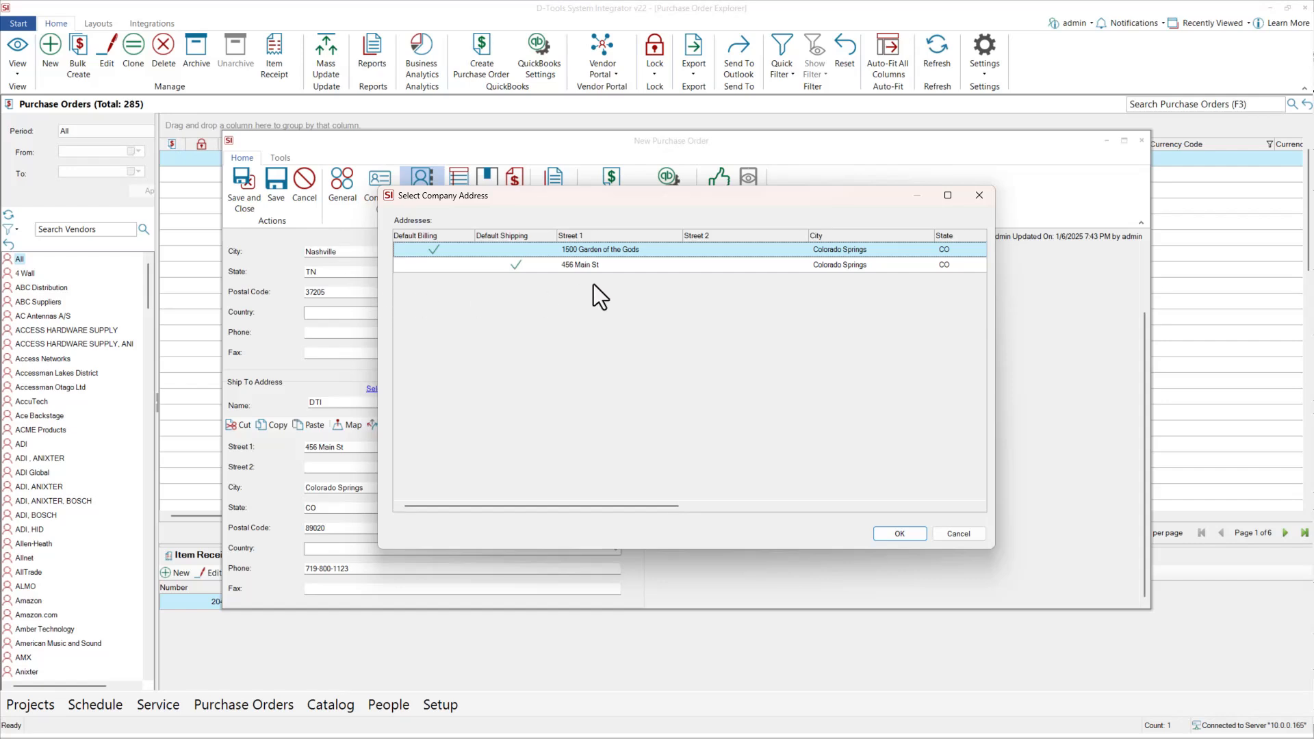
click(959, 534)
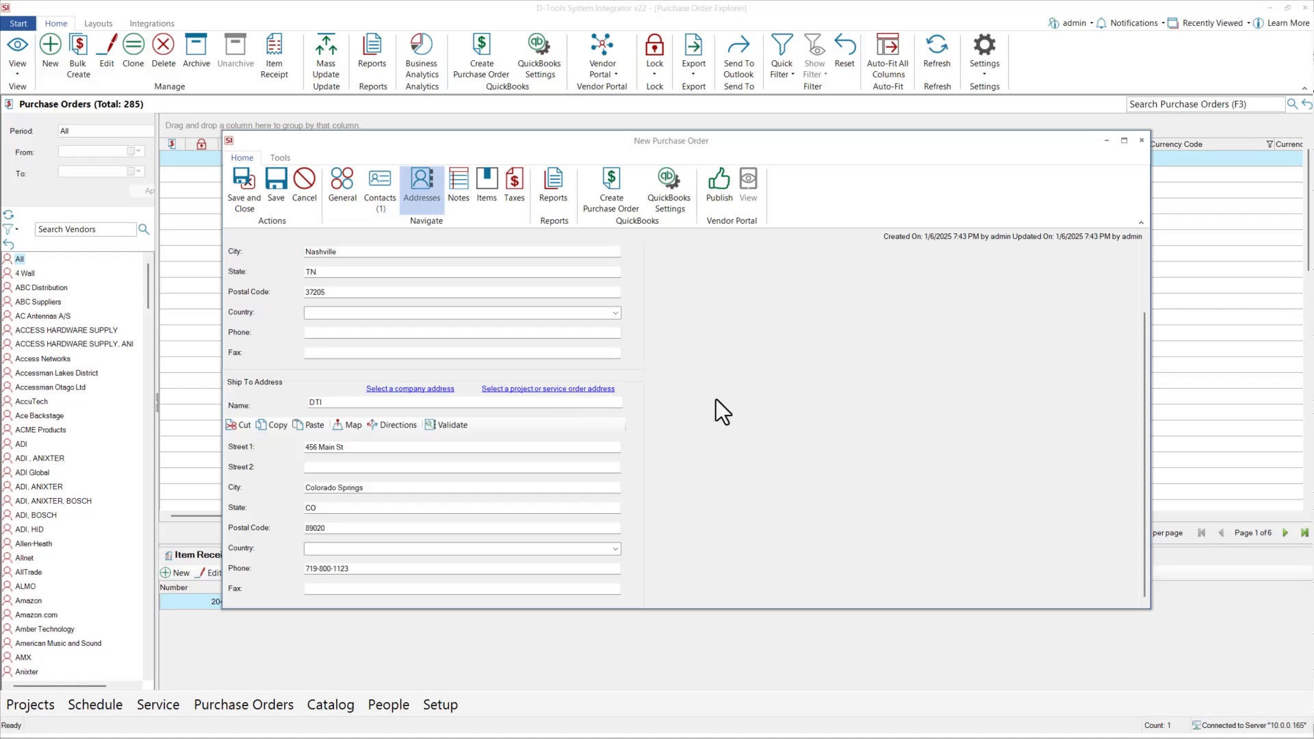
Step: Add the 2N 01365-001 card reader from the catalog to the purchase order's items
click(488, 184)
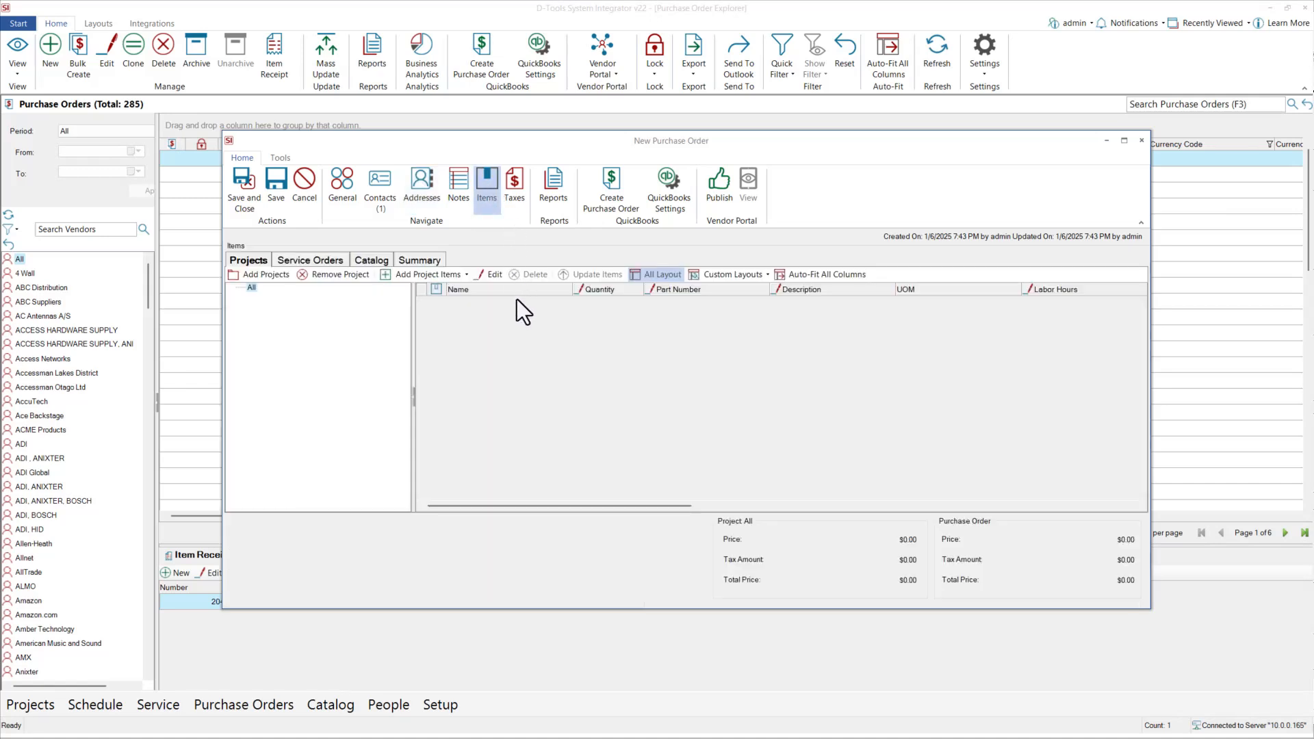
click(371, 263)
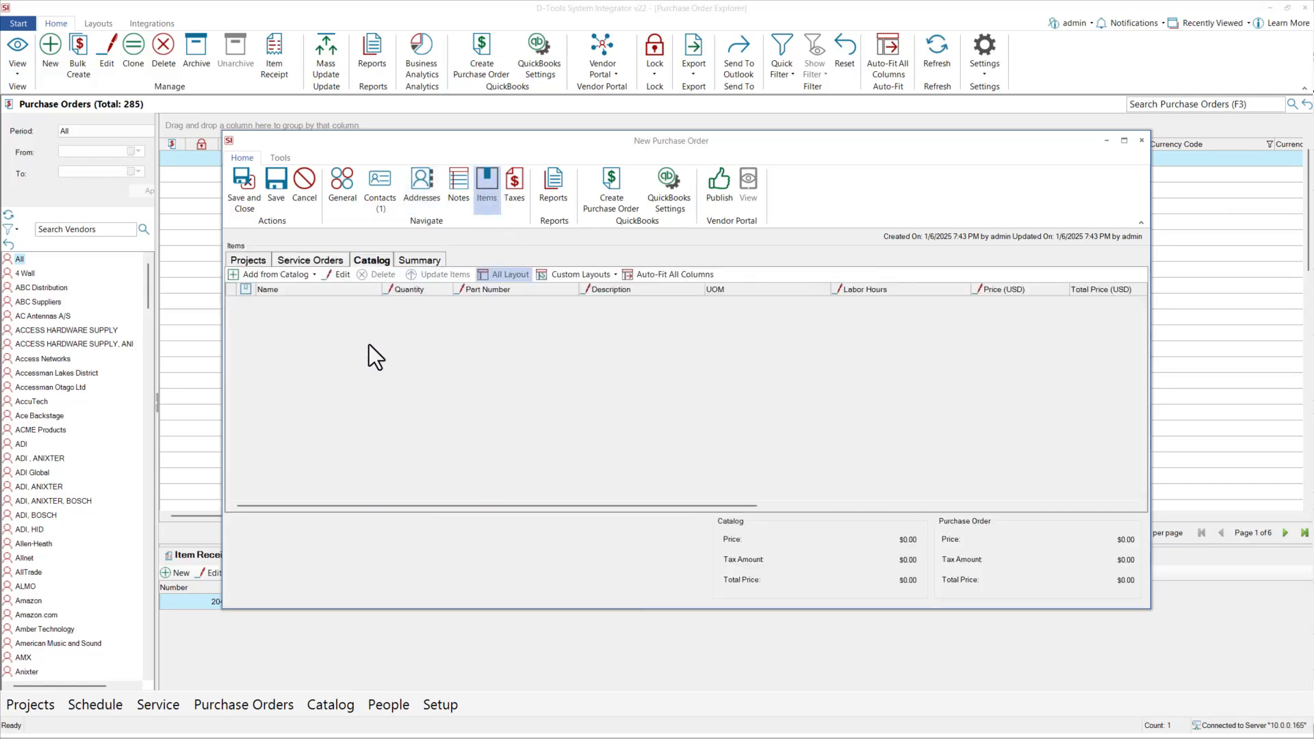
click(262, 275)
click(495, 446)
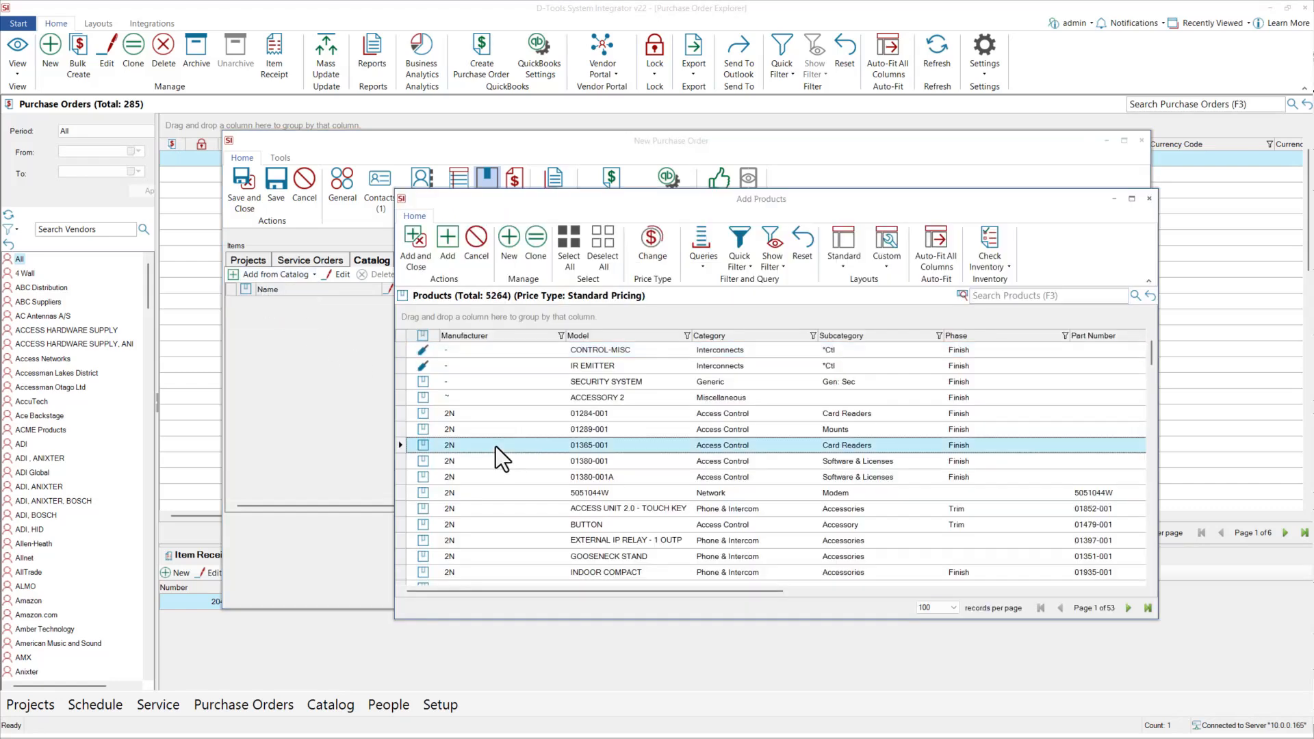
click(411, 245)
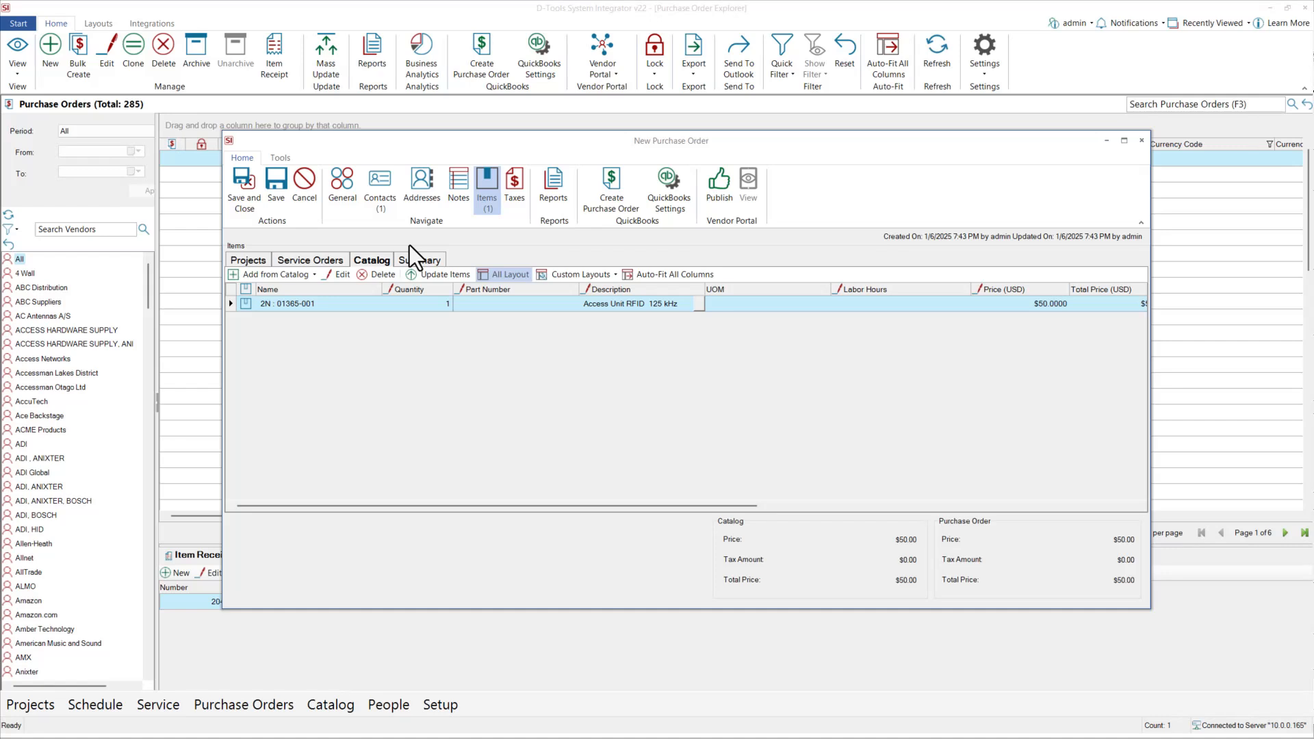
Step: Set the quantity of the 2N 01365-001 item to 5 and check its price columns
click(432, 306)
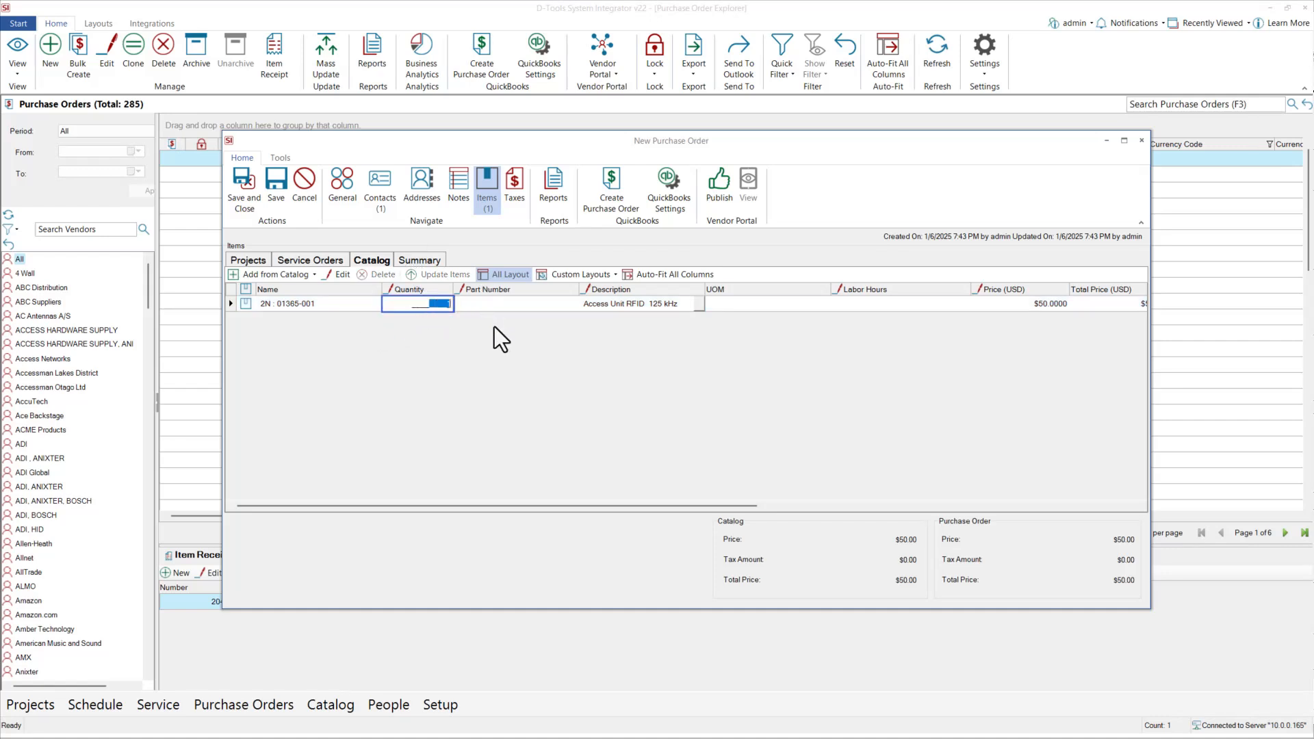
text(5)
key(Tab)
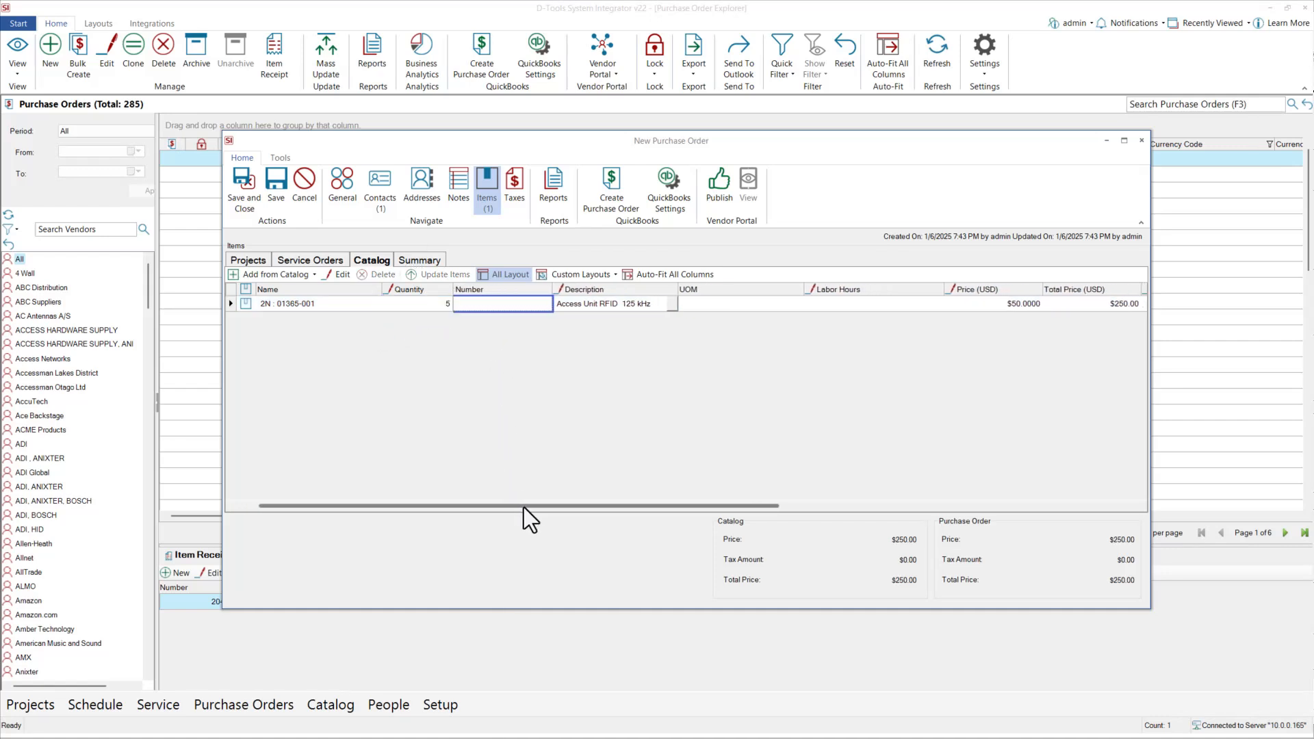
drag(524, 507, 643, 504)
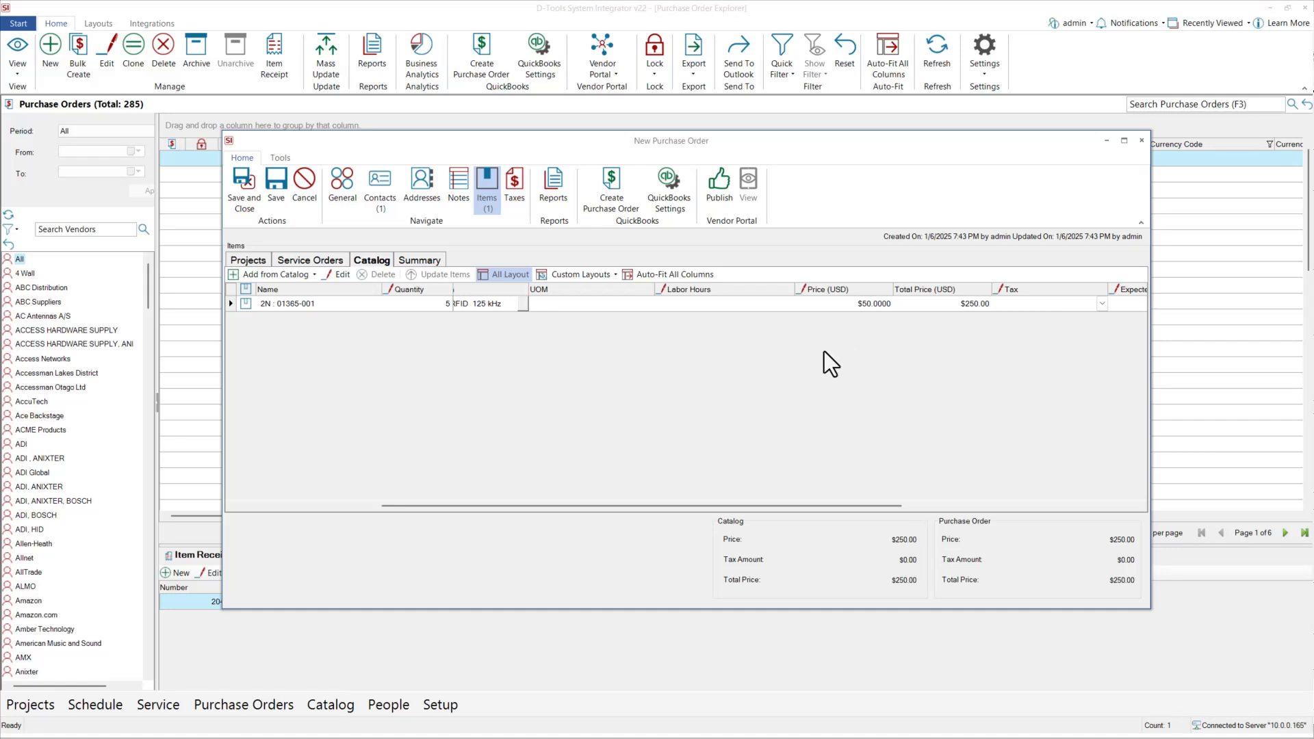
Step: Set the purchase order's status to Issued and its requested delivery date to 1/15/2025, leaving the shipment preference blank
click(342, 183)
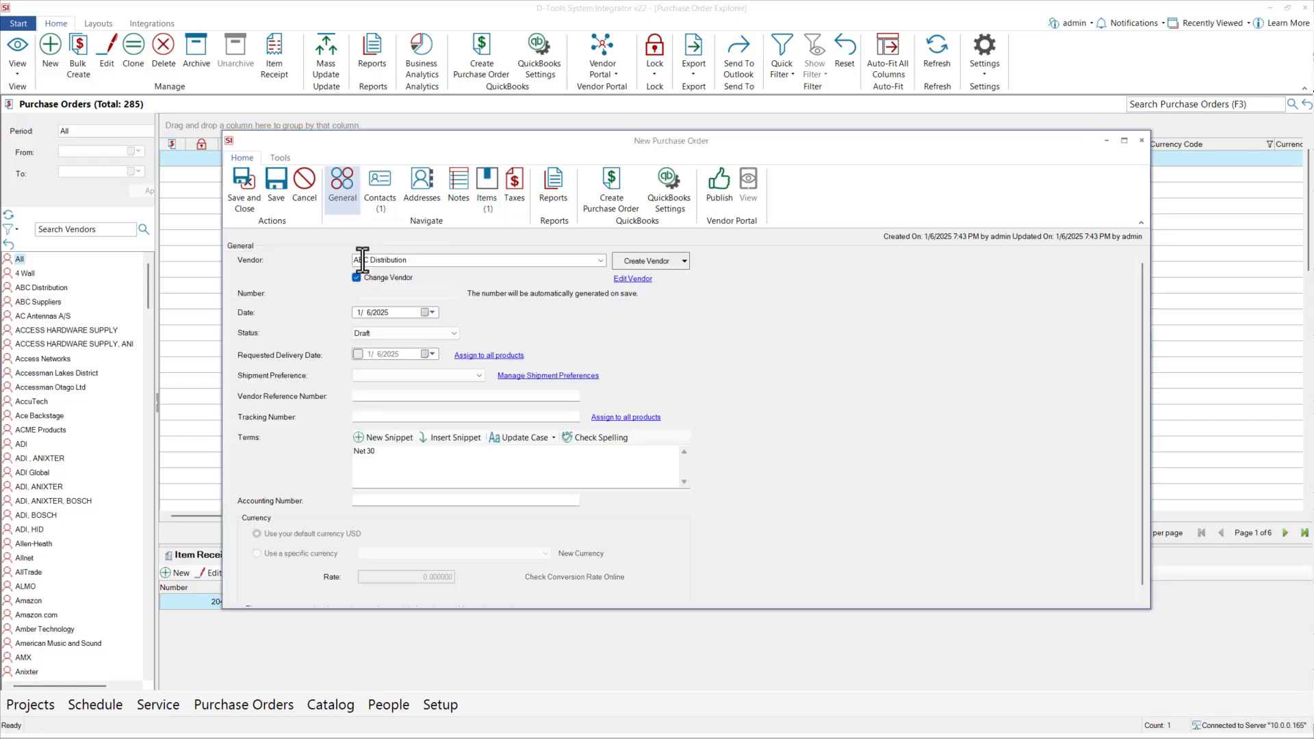
click(454, 334)
click(353, 353)
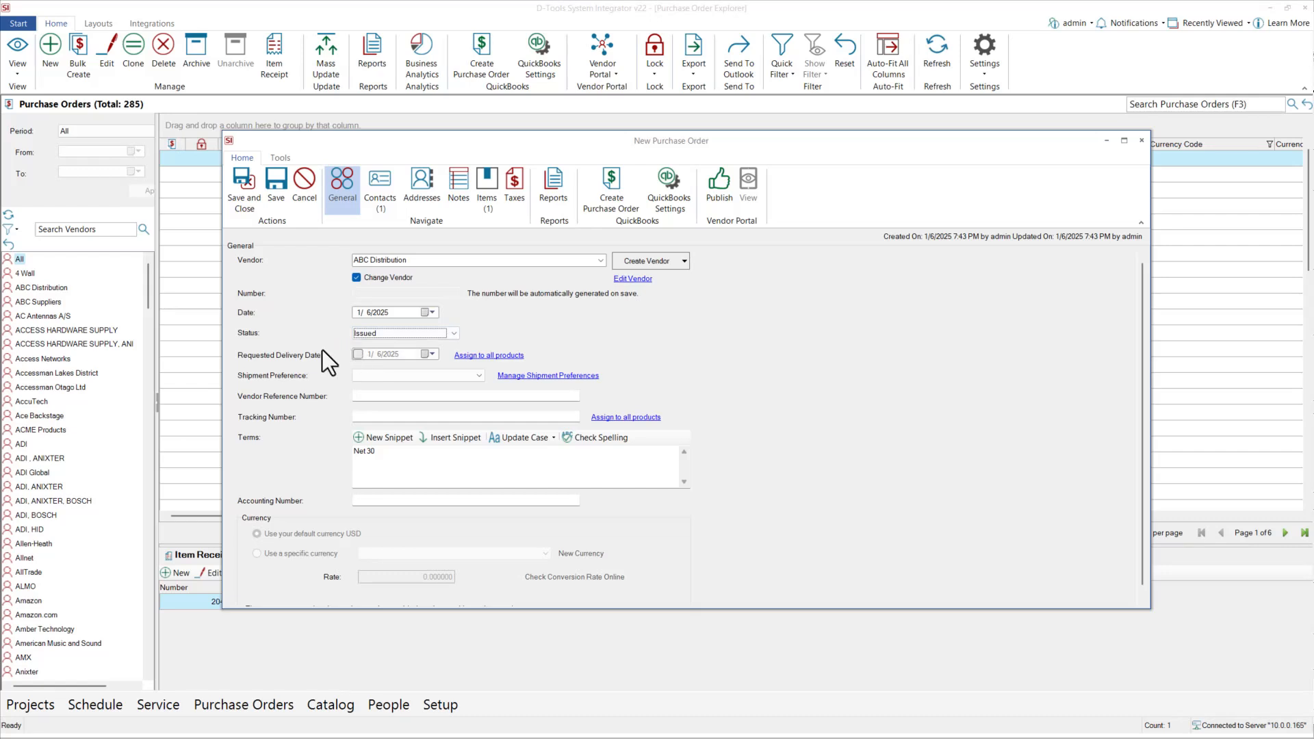
click(430, 354)
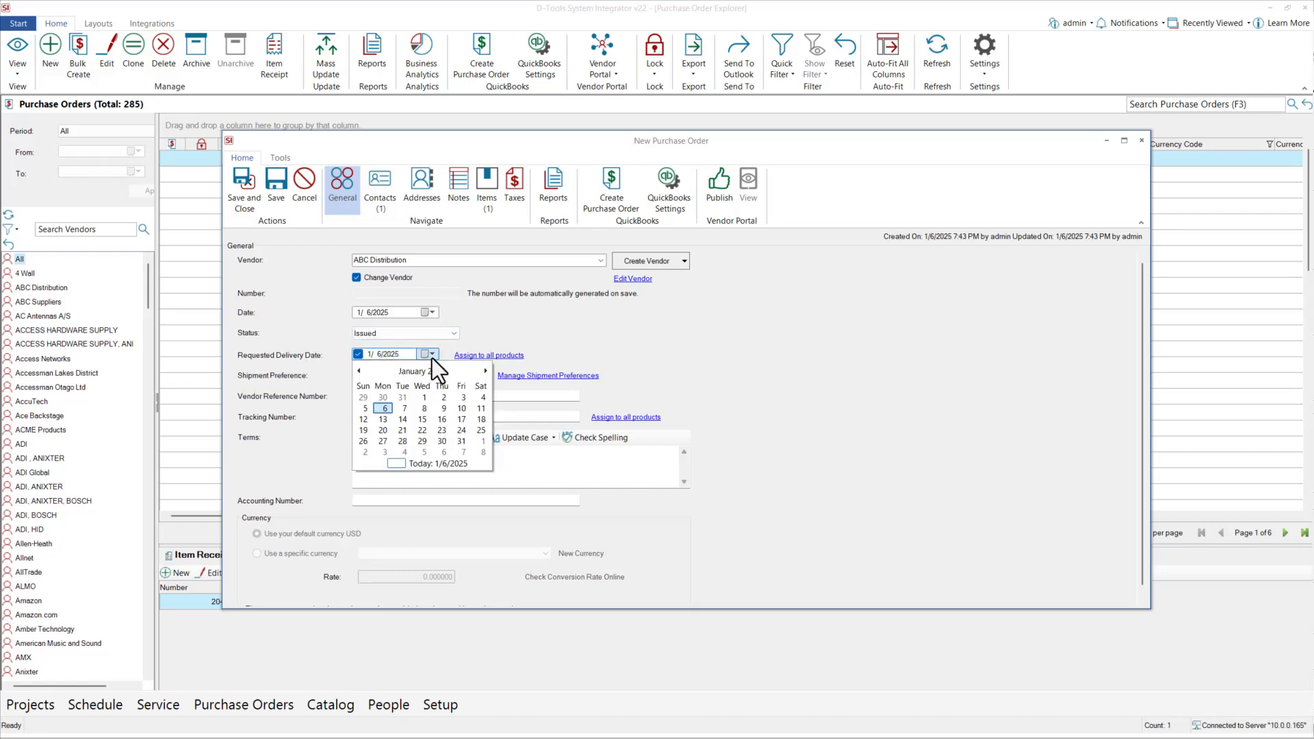
click(424, 419)
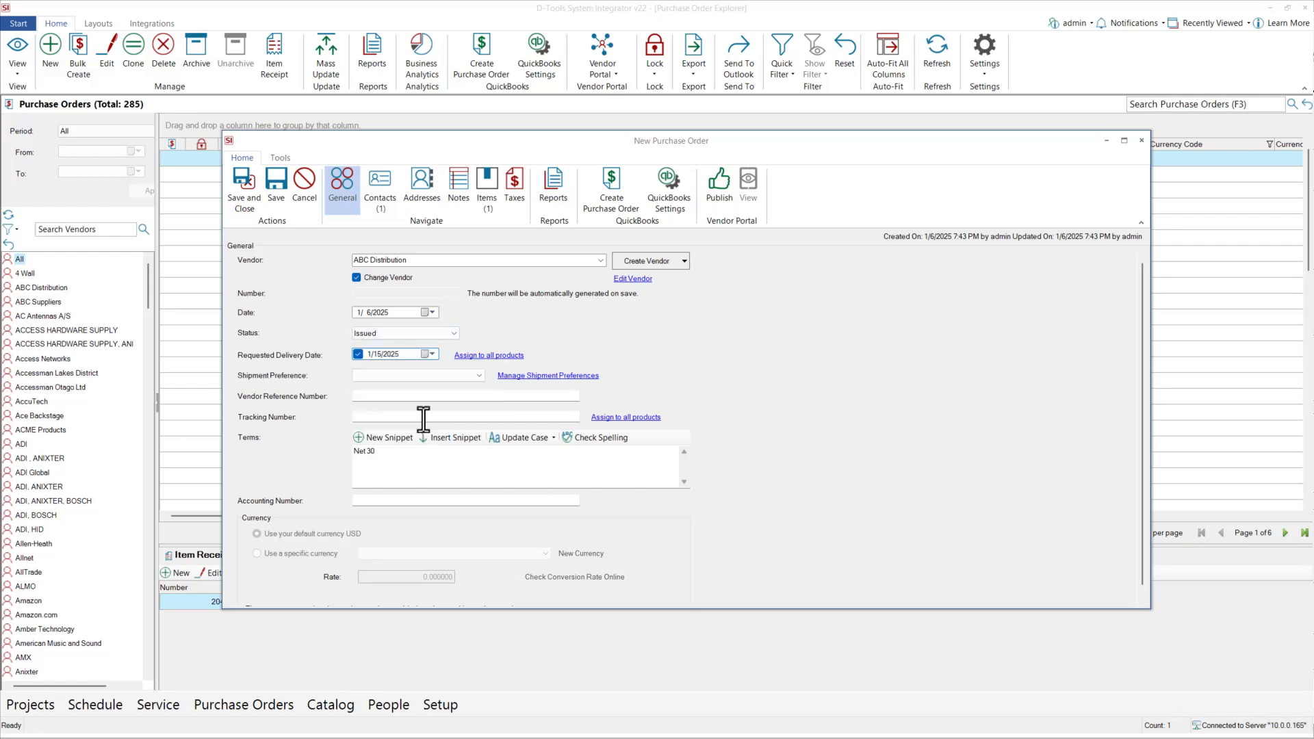
click(481, 376)
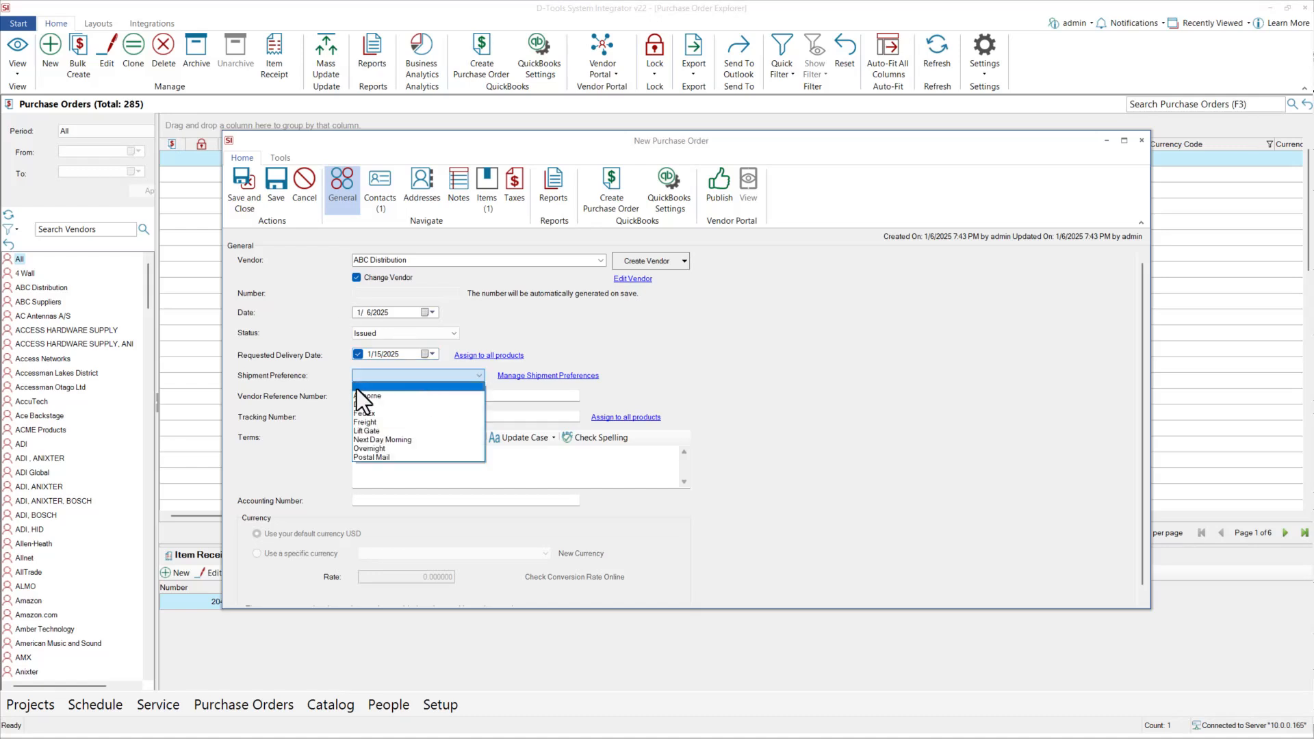
click(322, 340)
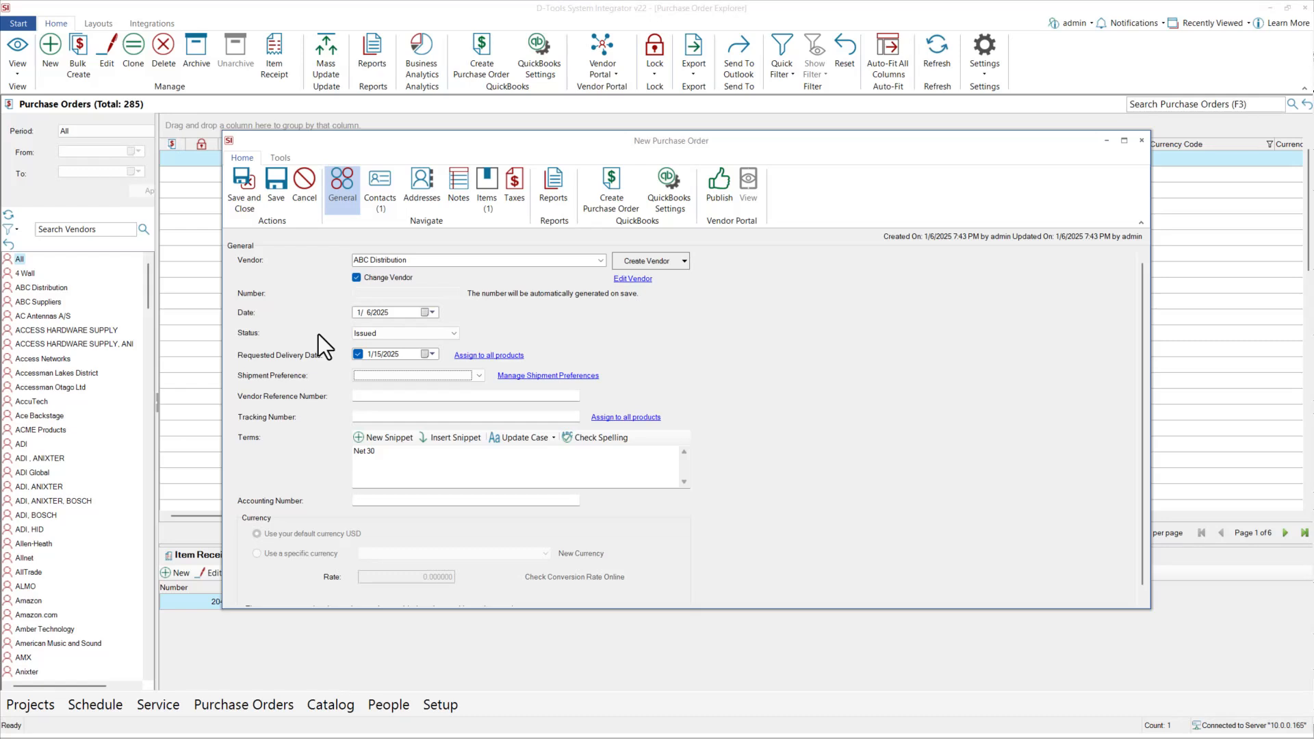
Step: Save the purchase order and run the standard Purchase Order report for it
click(277, 179)
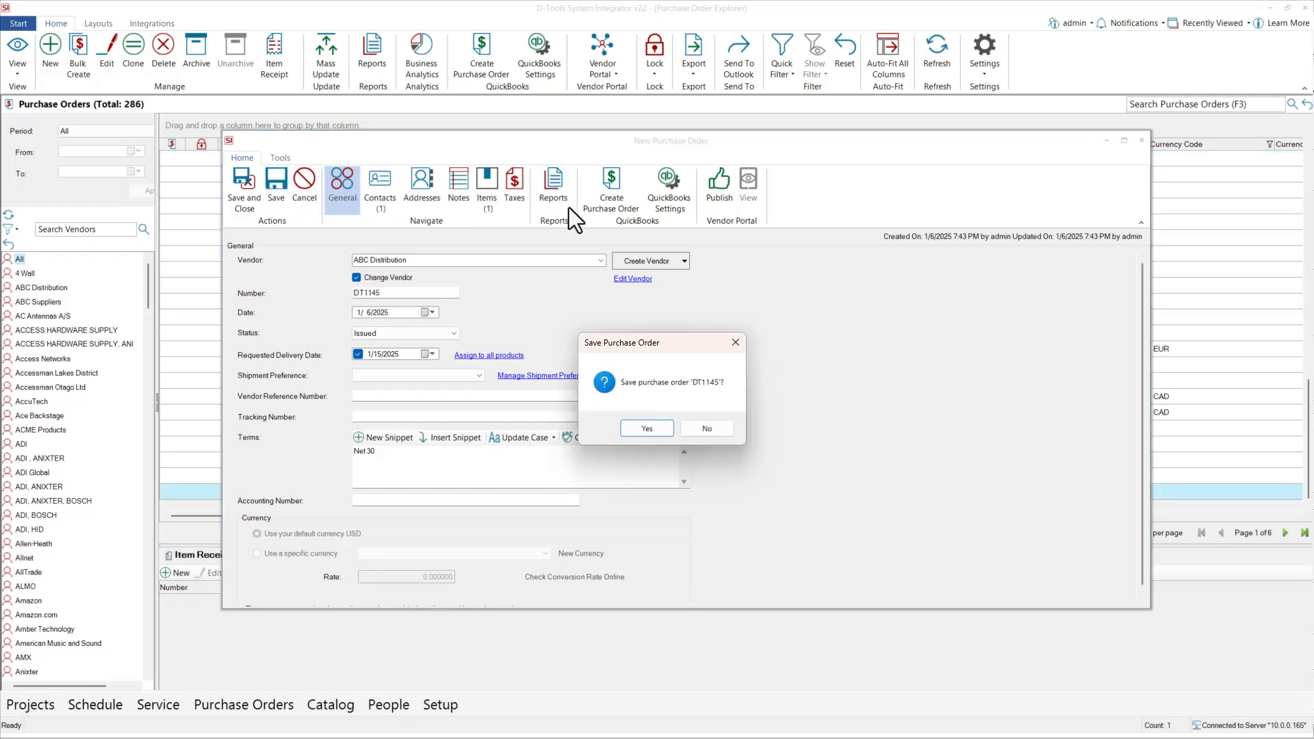
click(644, 429)
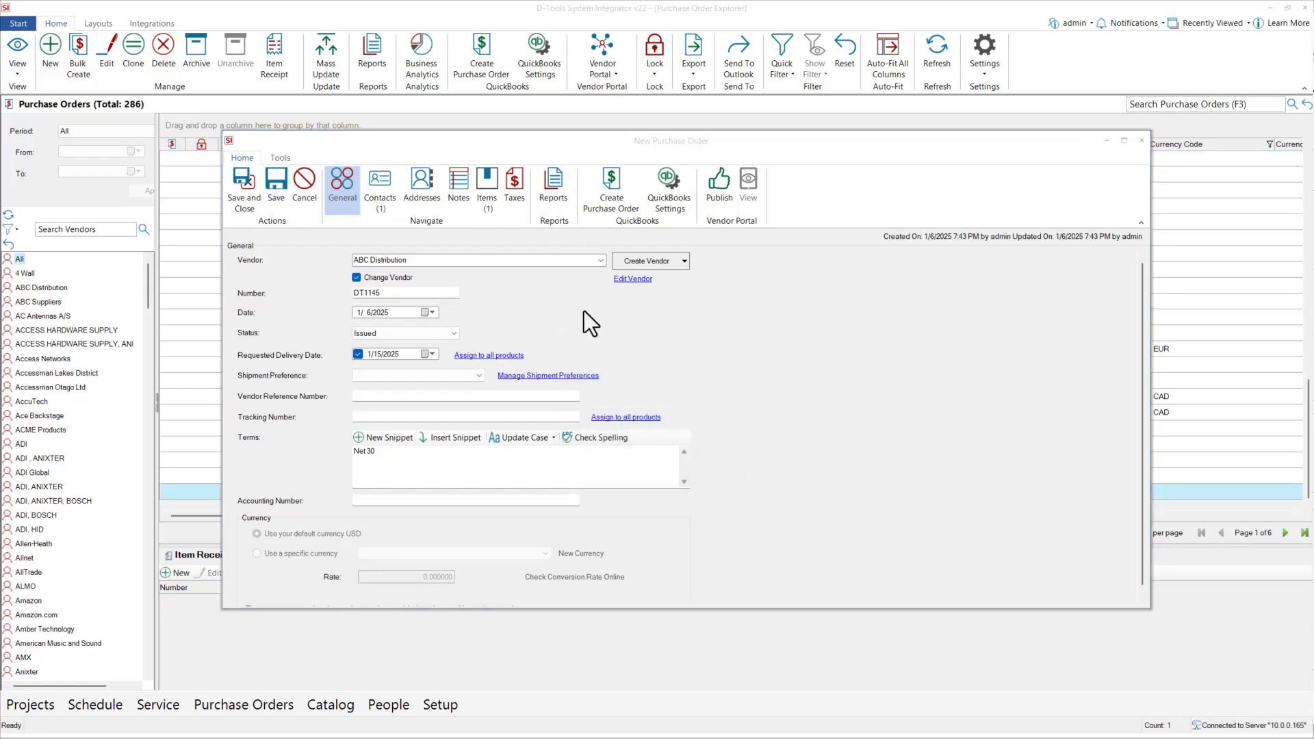
click(438, 388)
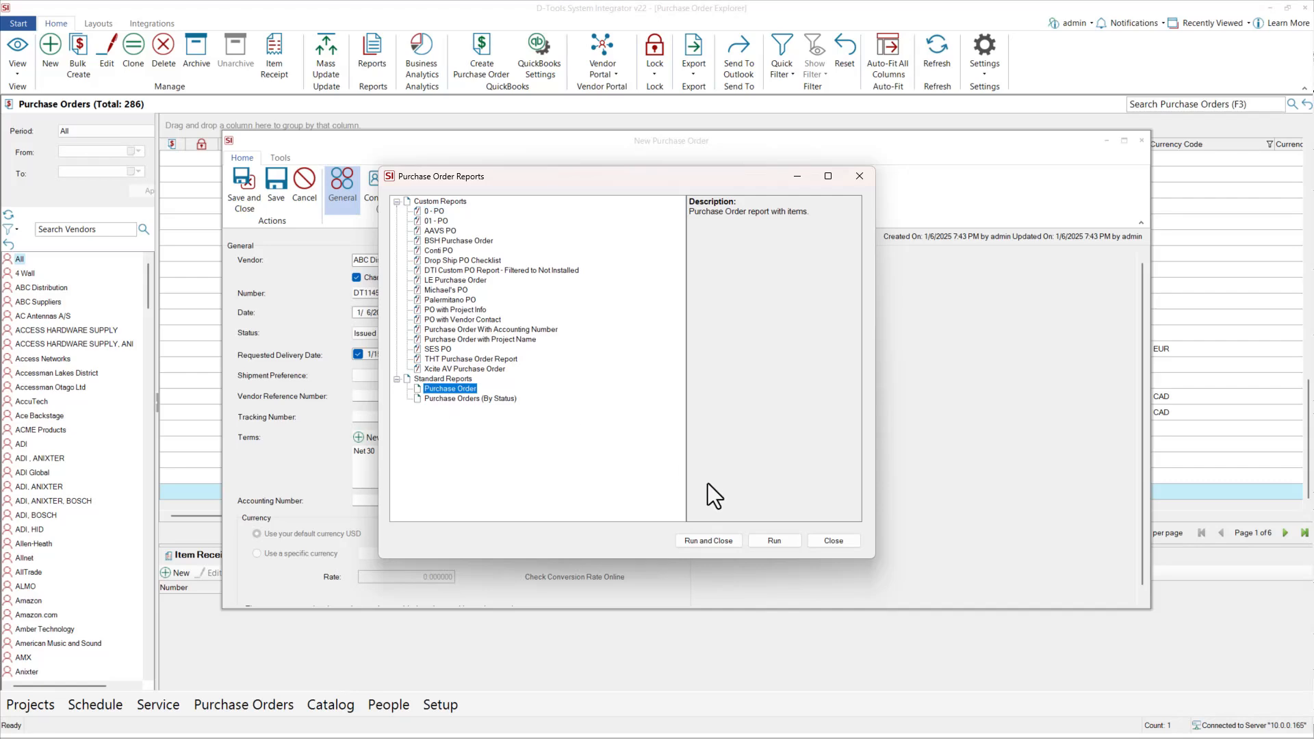
key(Return)
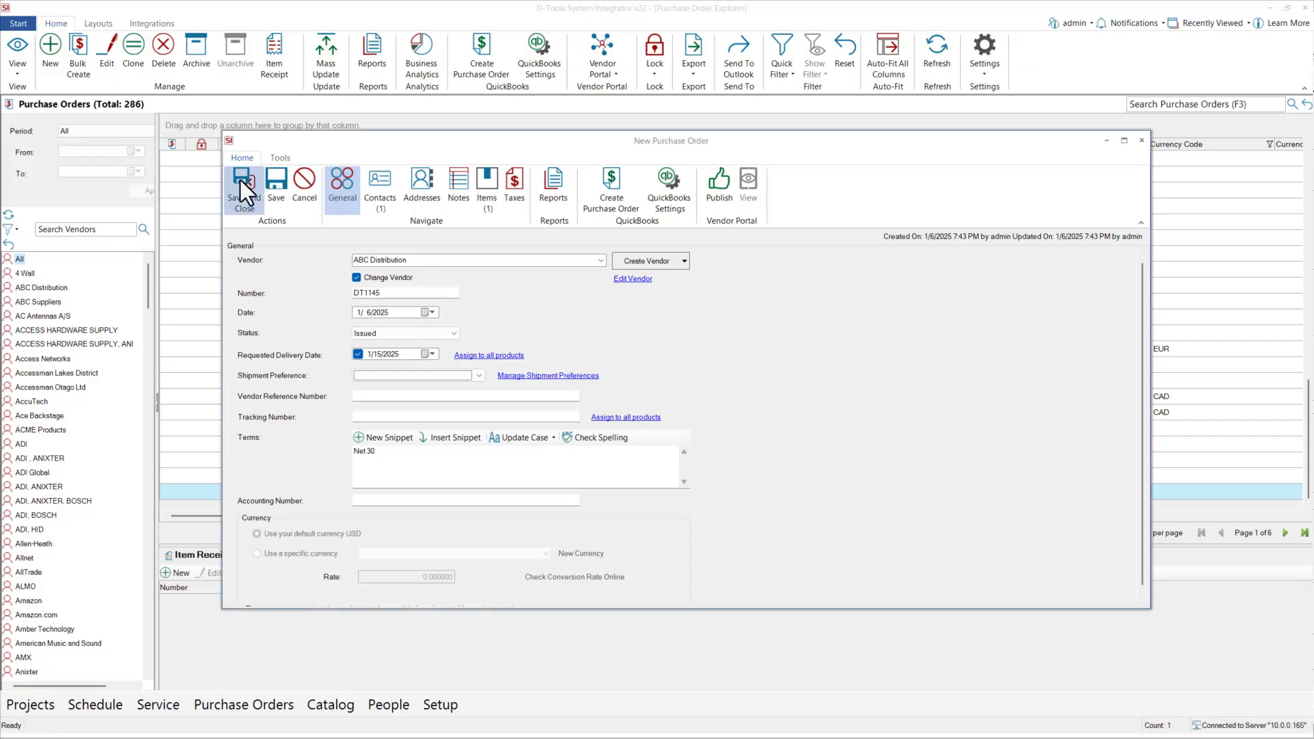
Step: Save and close the purchase order, and select the new ABC Distribution entry in the purchase order list
click(240, 186)
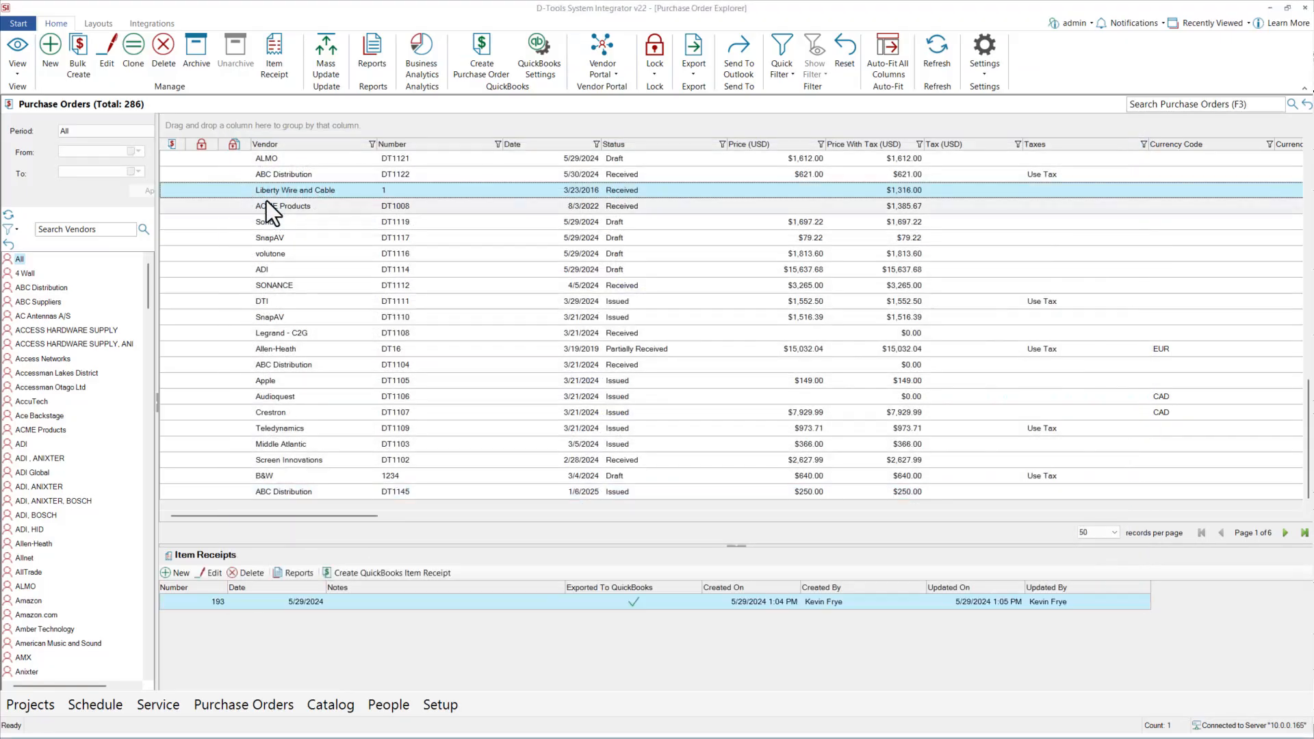
click(230, 491)
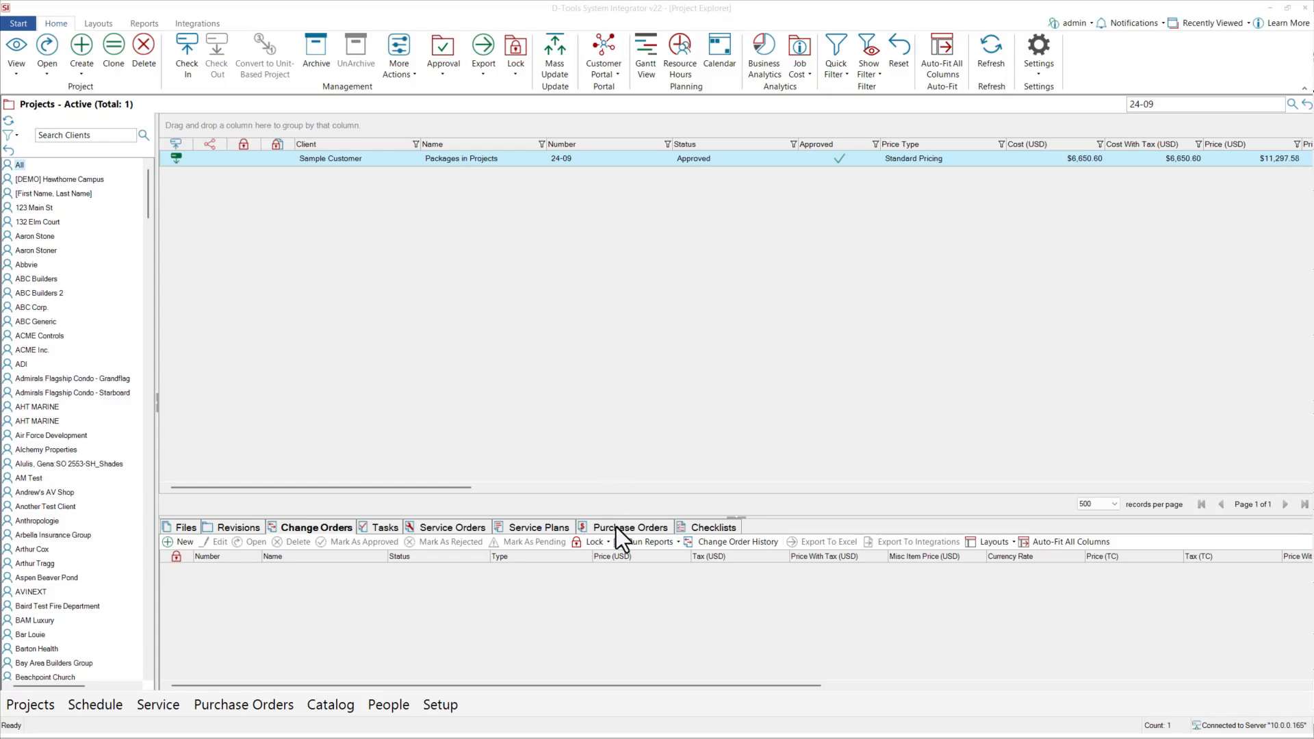
Step: Start a bulk creation of purchase orders from the Packages in Projects project and open its summarized items for adding
click(647, 531)
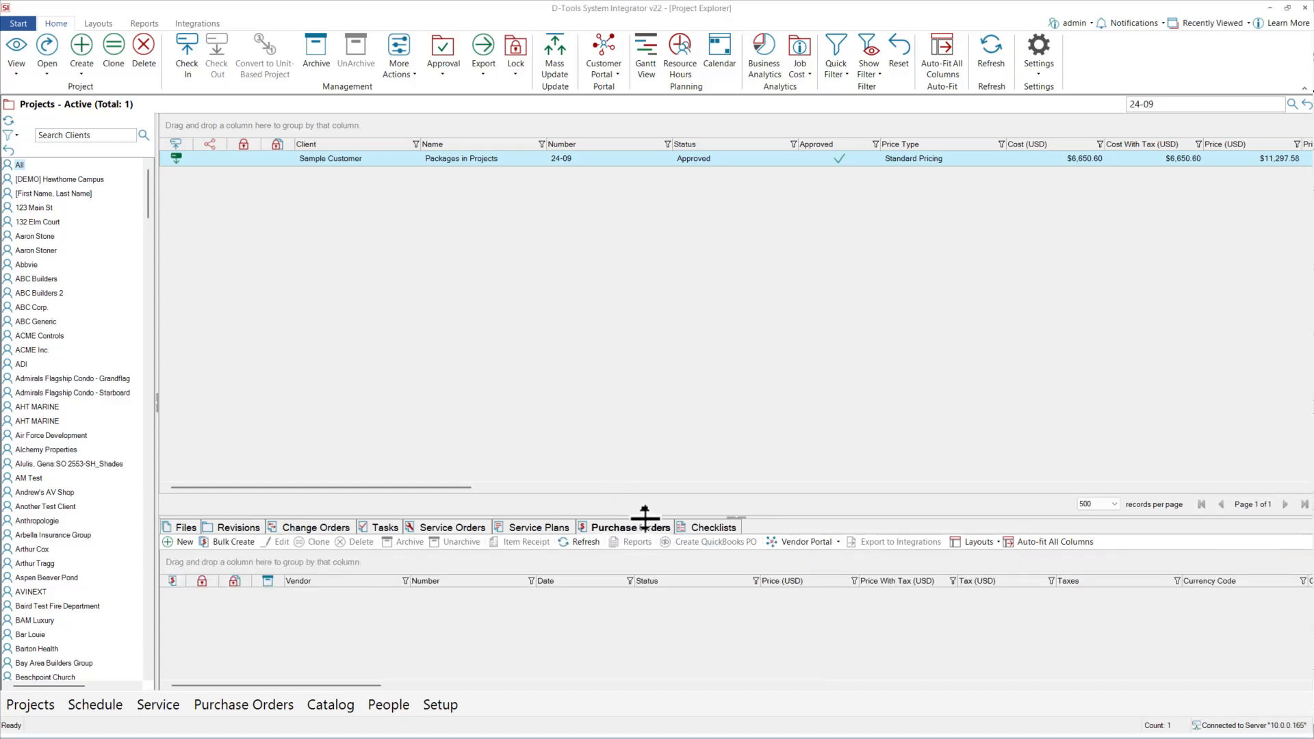
click(232, 547)
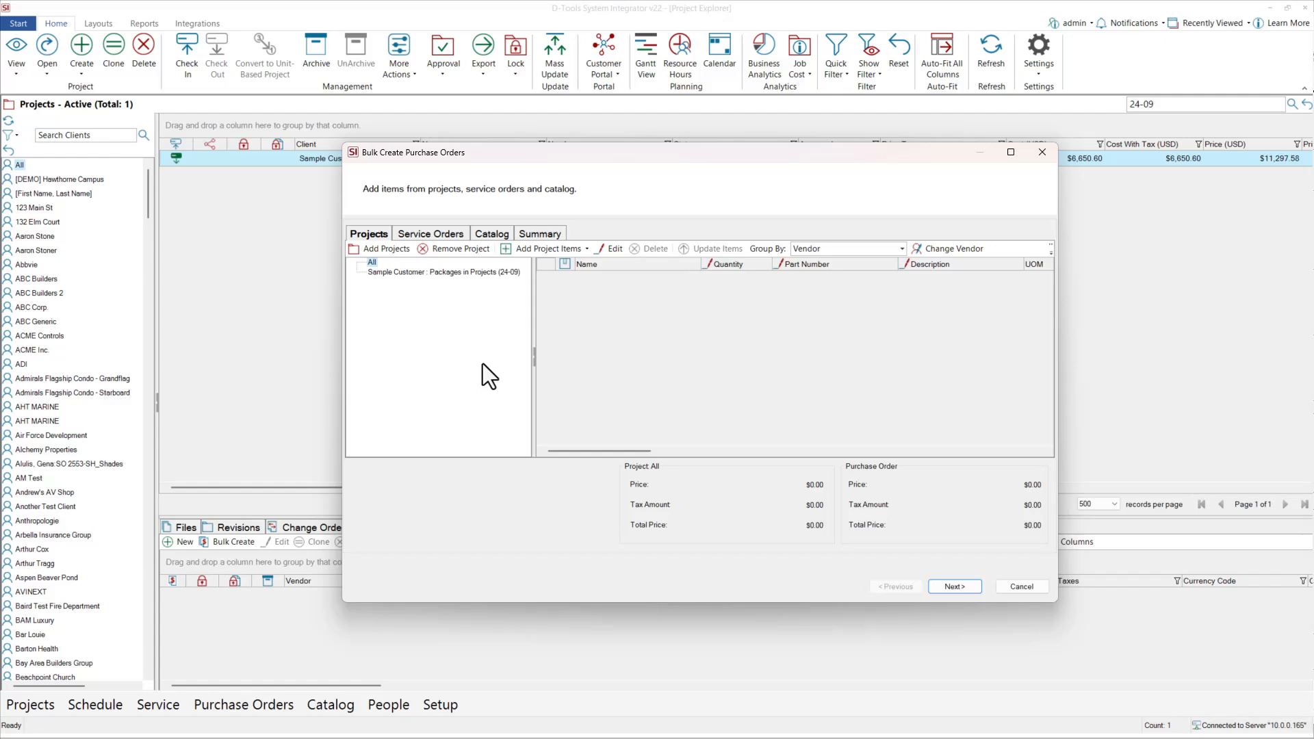
click(548, 252)
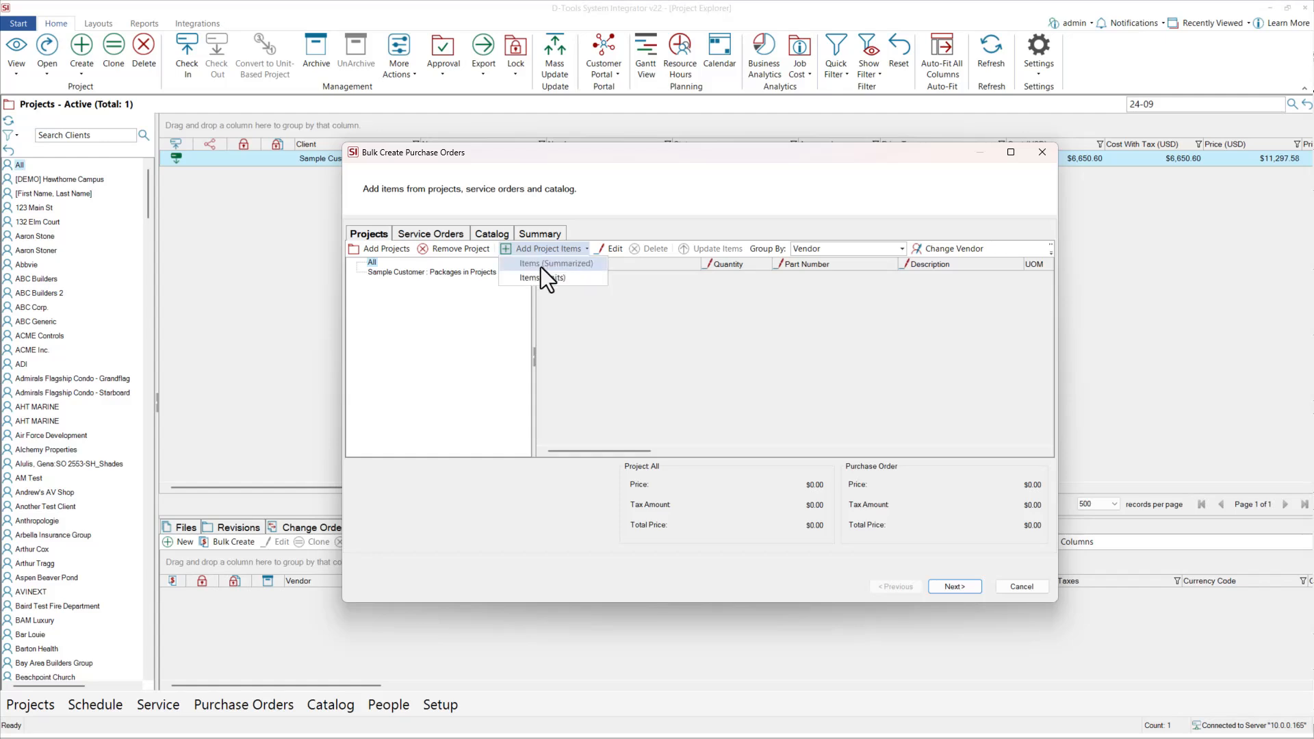
click(541, 266)
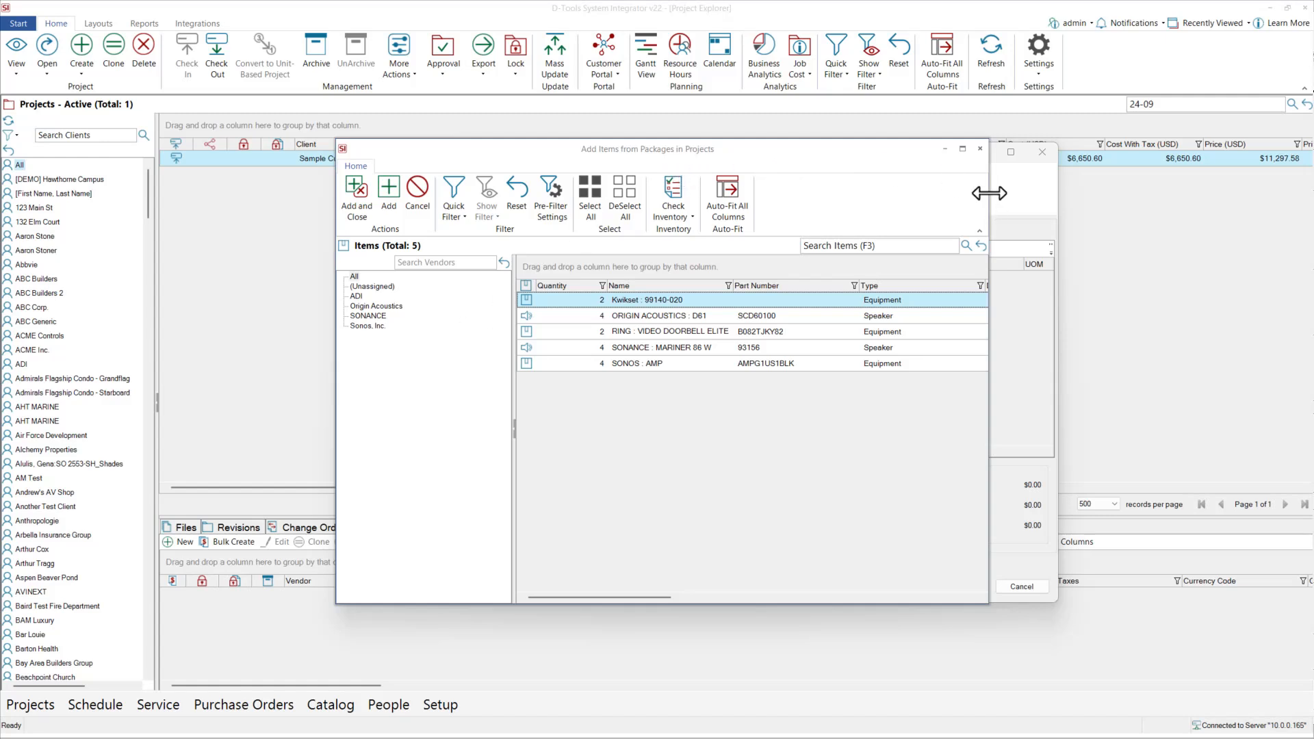
Step: Add the SONOS : AMP, SONANCE : MARINER 86 W and RING : VIDEO DOORBELL ELITE project items to the bulk purchase orders
drag(988, 194, 1293, 214)
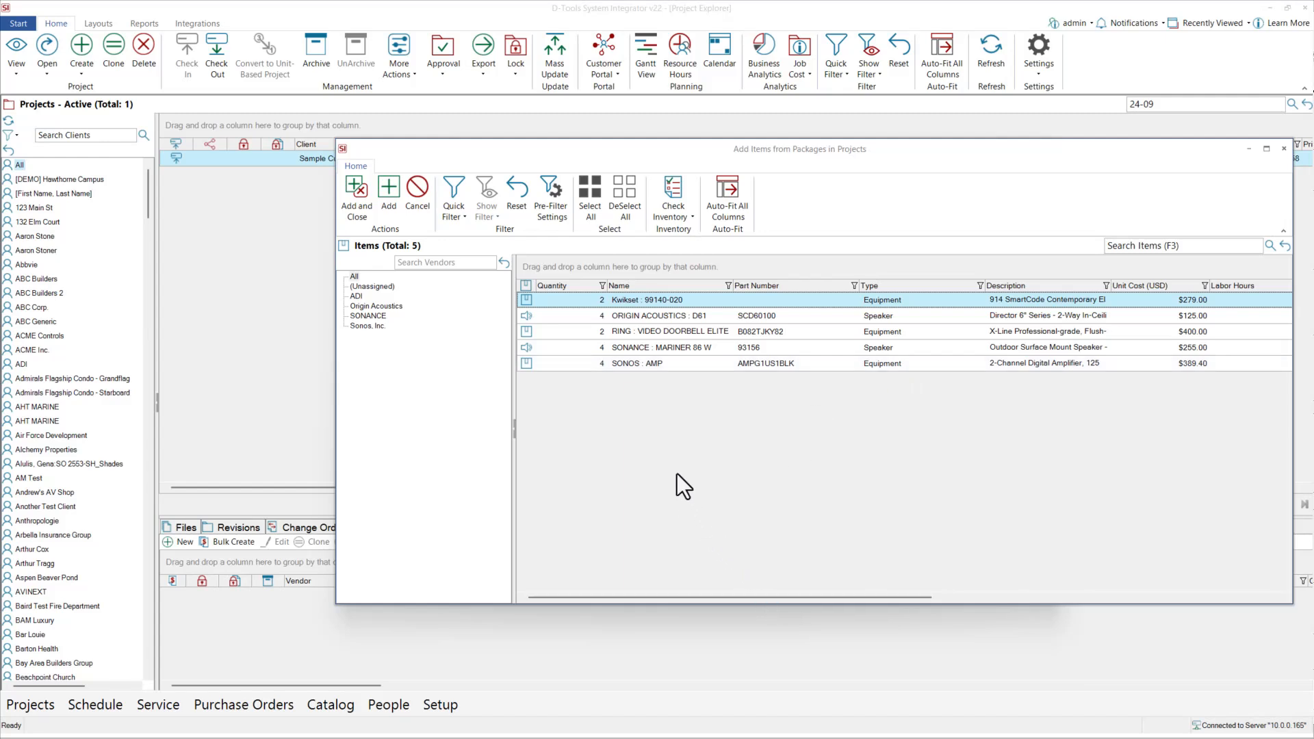
click(634, 364)
ctrl+click(636, 353)
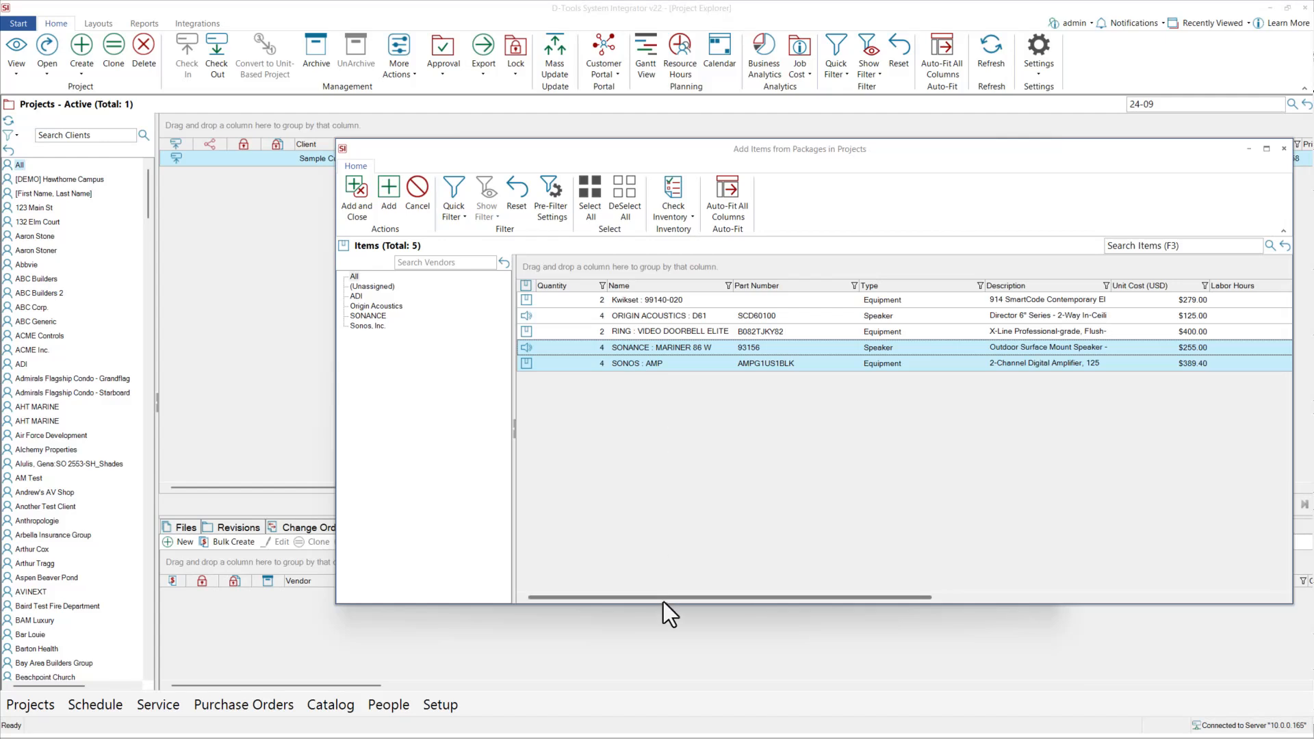
ctrl+click(643, 332)
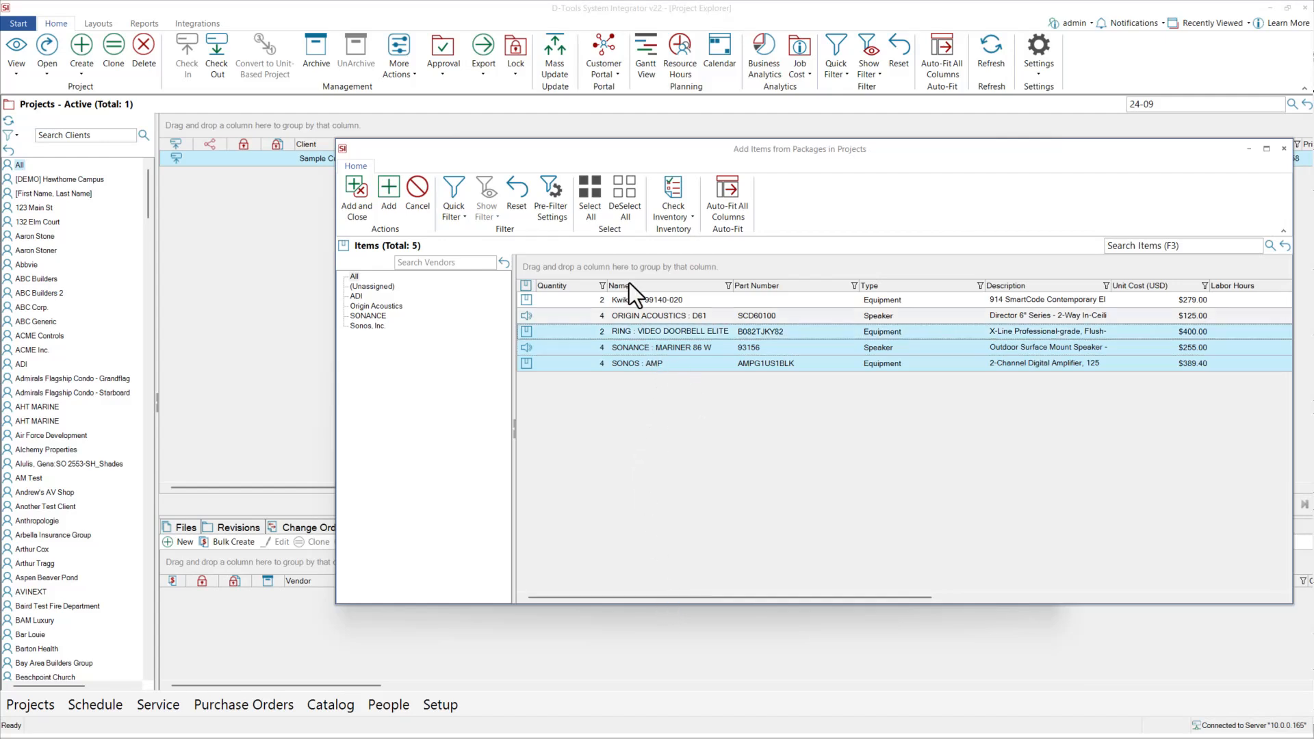
click(355, 204)
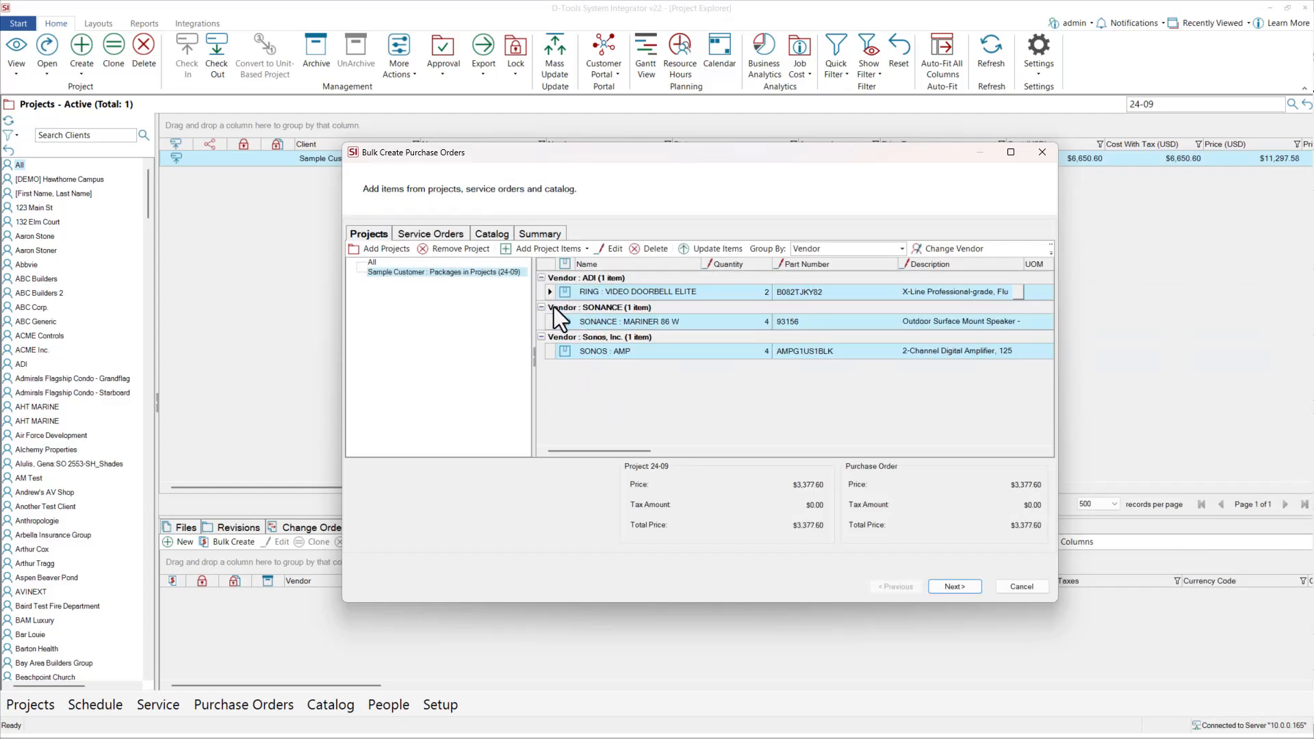
Step: Review the vendor breakdown and finish the bulk creation with a new purchase order each for ADI, SONANCE and Sonos, Inc
click(954, 587)
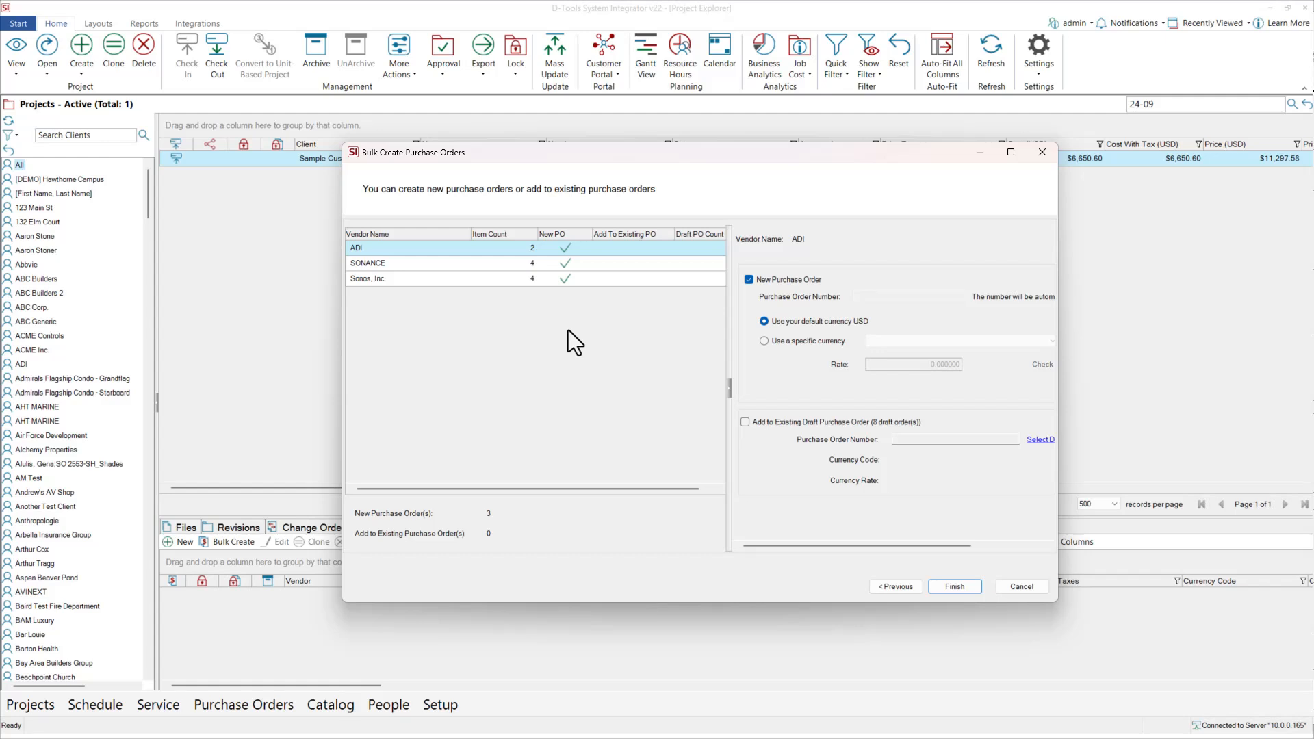
drag(572, 489, 591, 489)
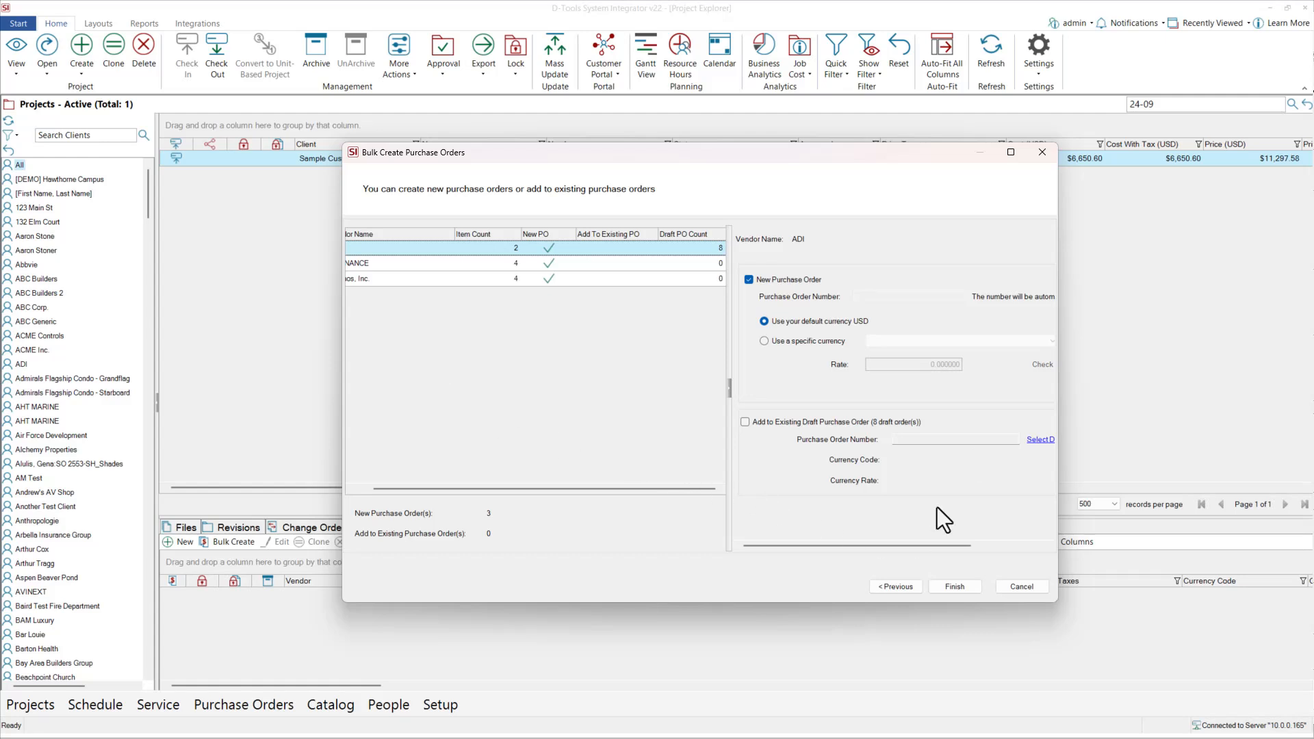
drag(615, 406, 591, 186)
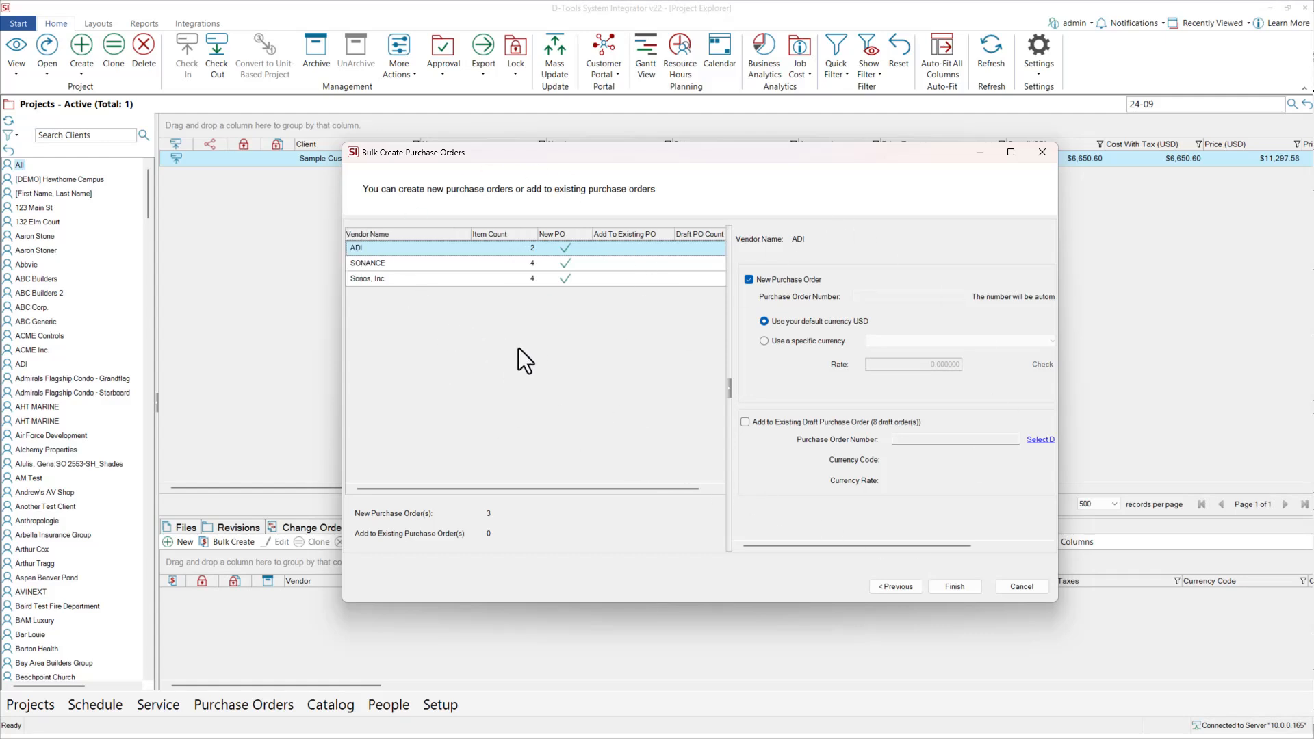
click(954, 587)
click(630, 430)
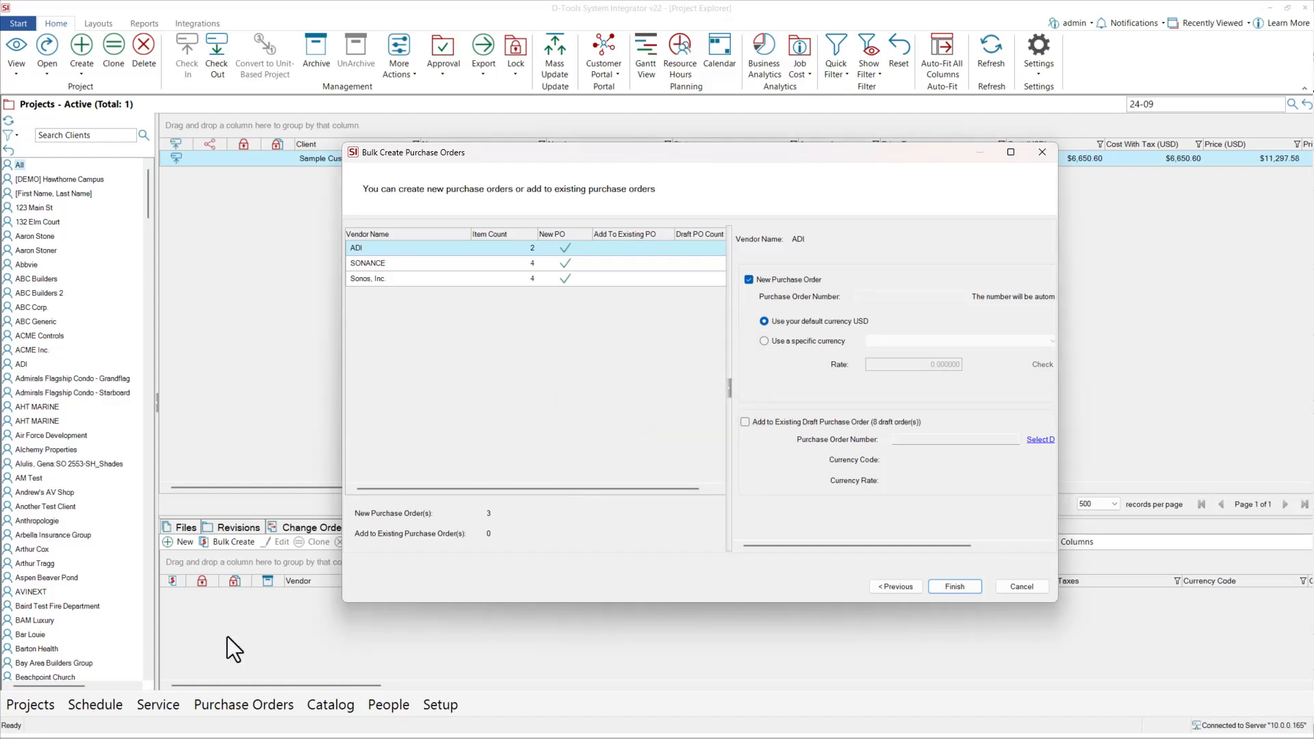
Step: Open the Sonos, Inc. purchase order and set its status to Issued and its shipment preference to Overnight
double_click(509, 596)
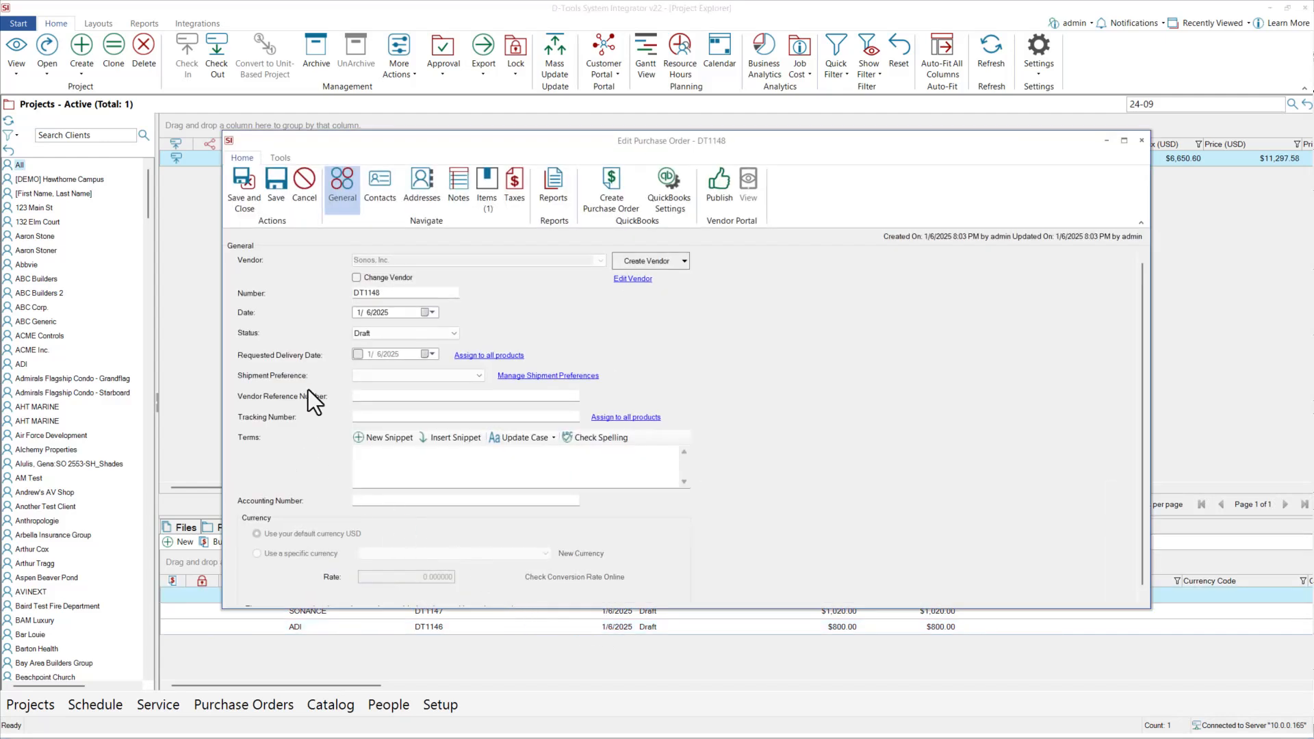
click(380, 335)
click(374, 356)
click(479, 376)
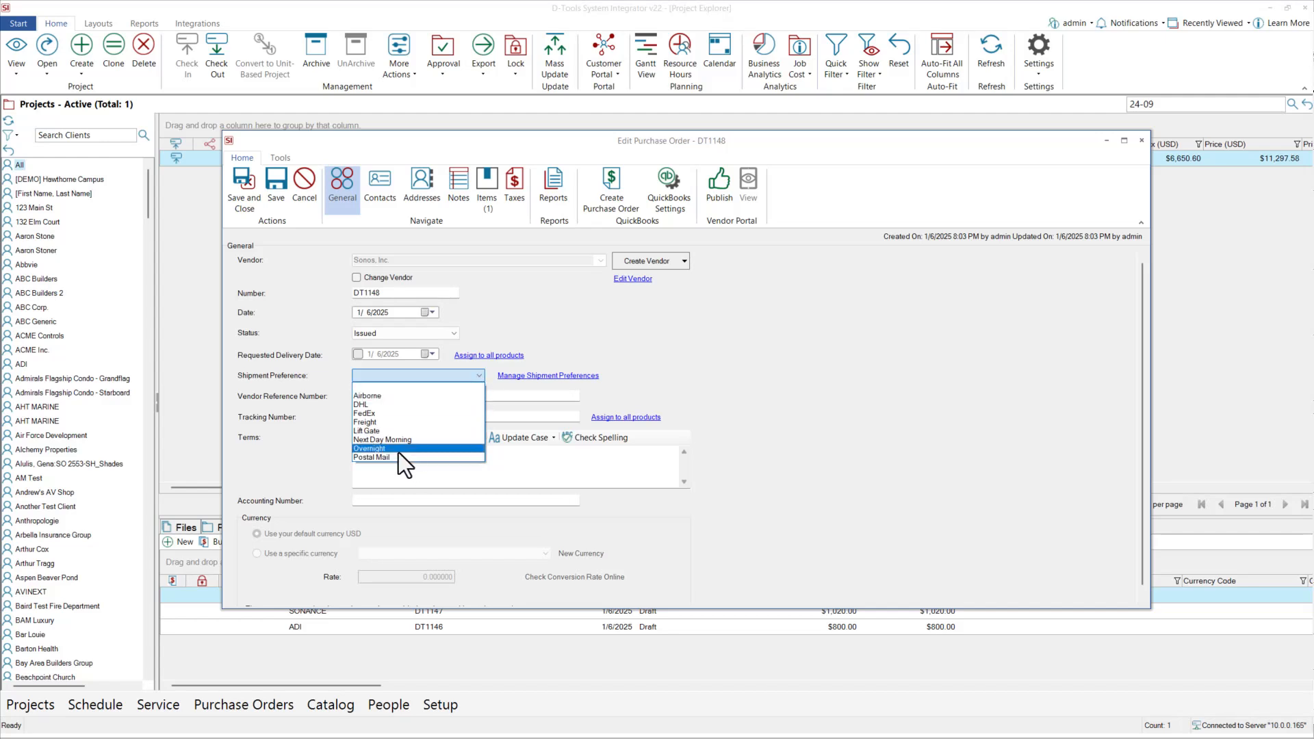
click(363, 448)
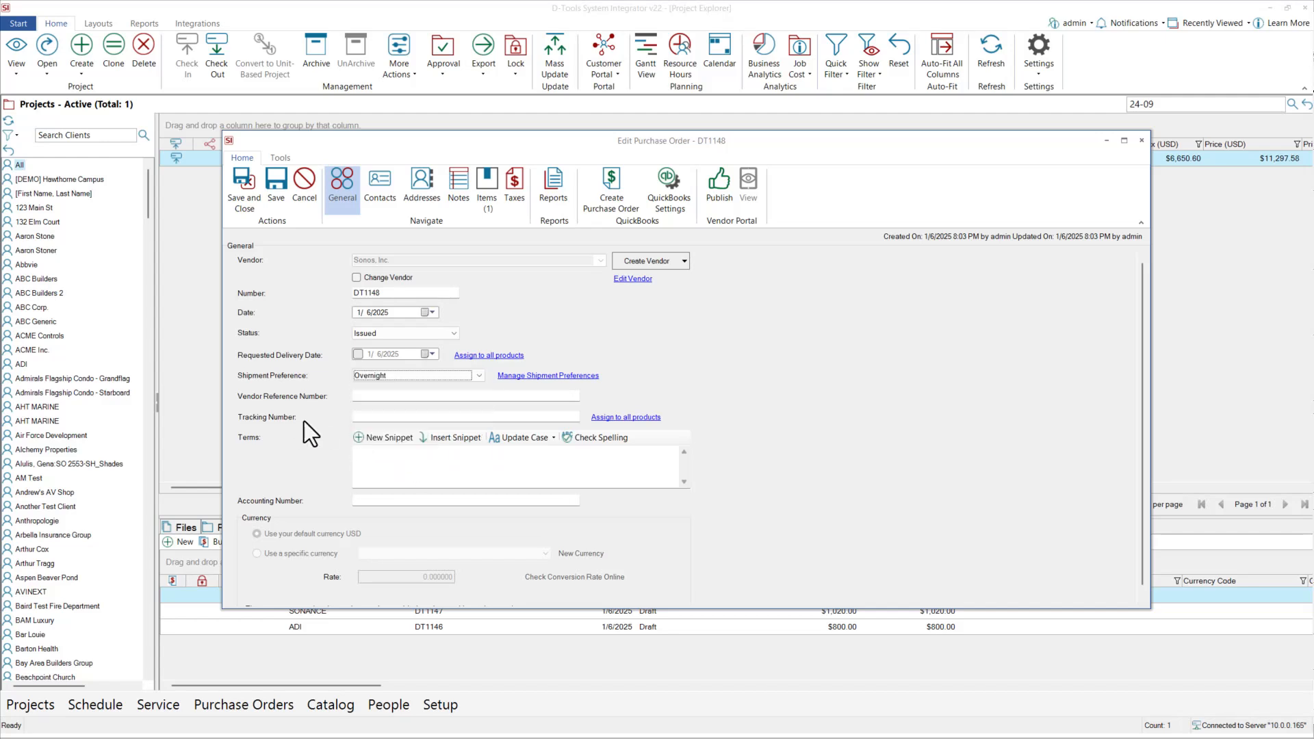
Step: Enter the vendor reference number on the Sonos, Inc. purchase order, and save and close it
click(364, 396)
text(12345)
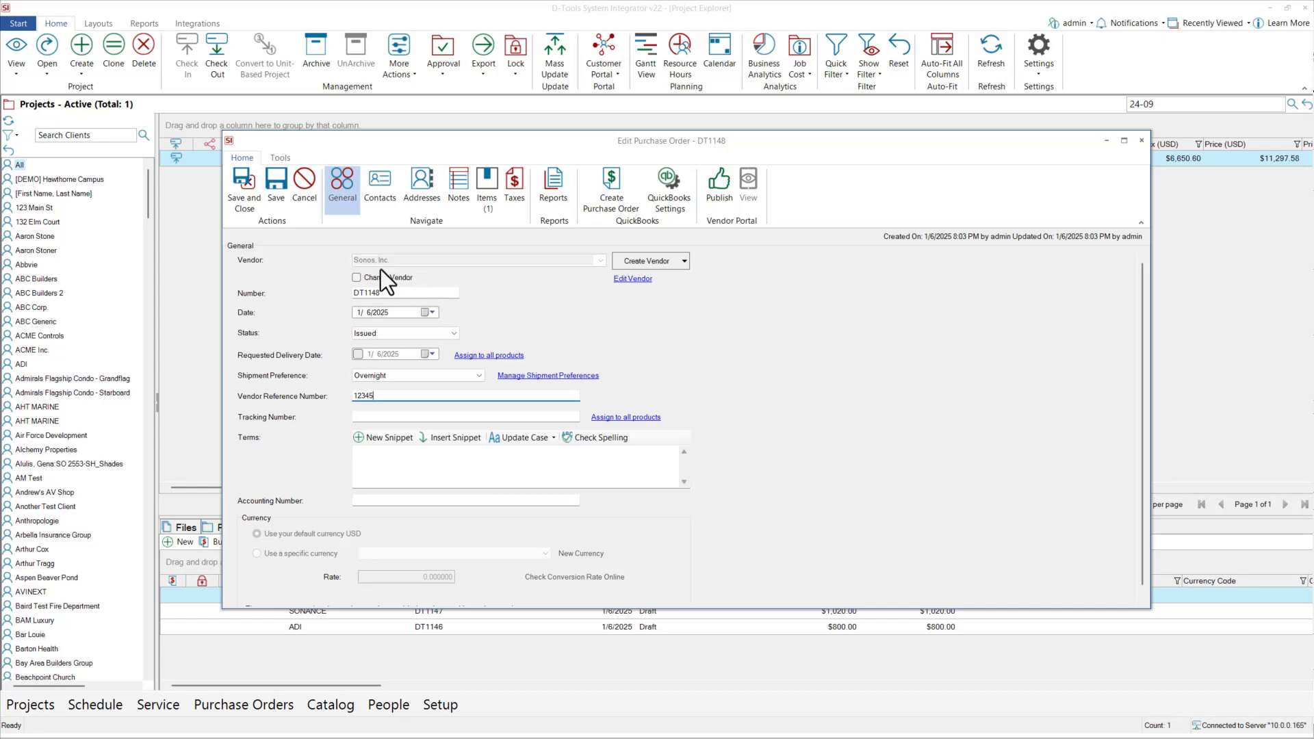
click(246, 190)
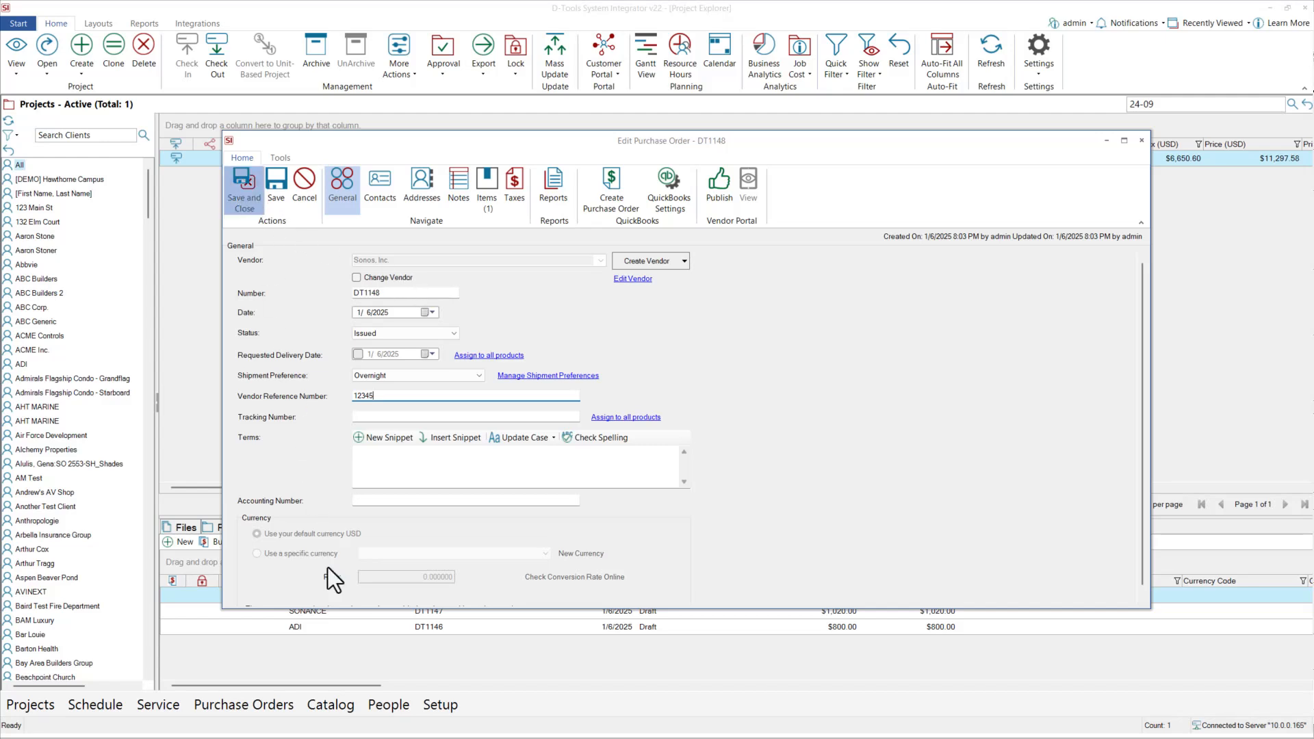
click(337, 609)
click(336, 626)
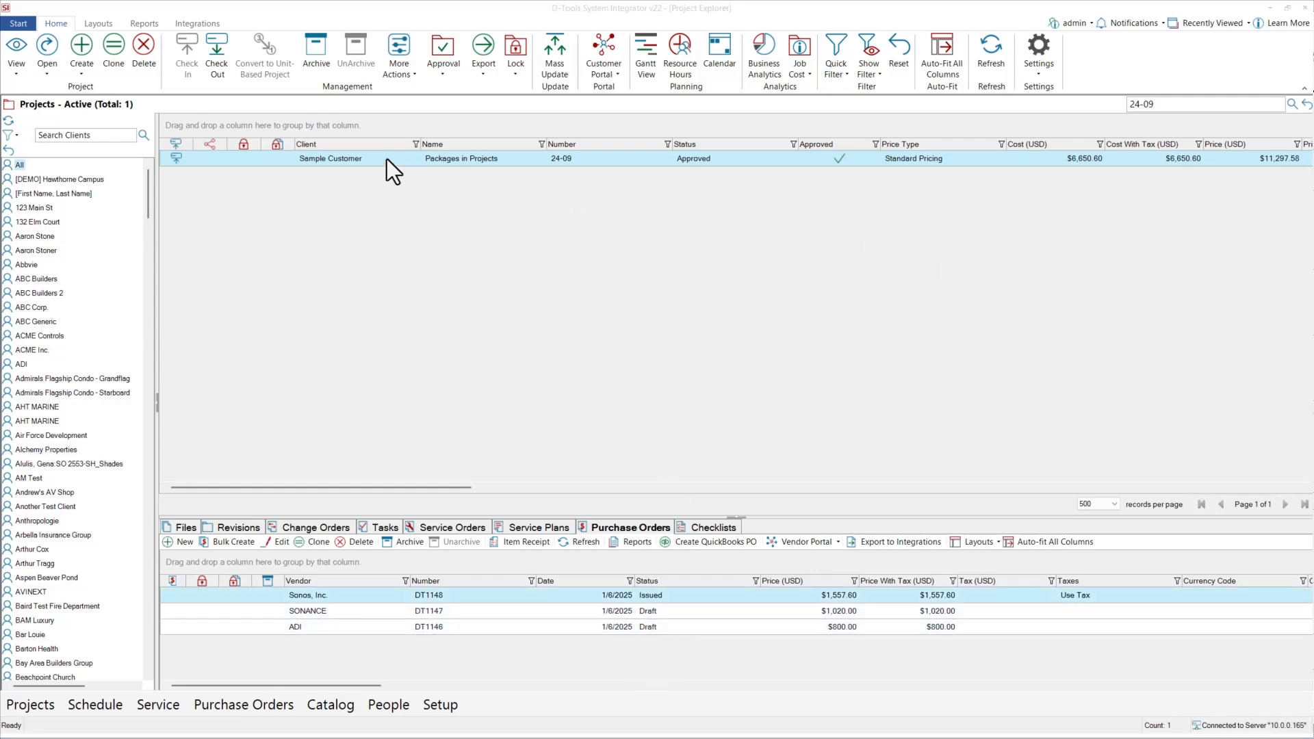
Step: In the Packages in Projects project, opened as checked out, set items to update automatically from purchase orders and accept updating the item order fields
double_click(387, 159)
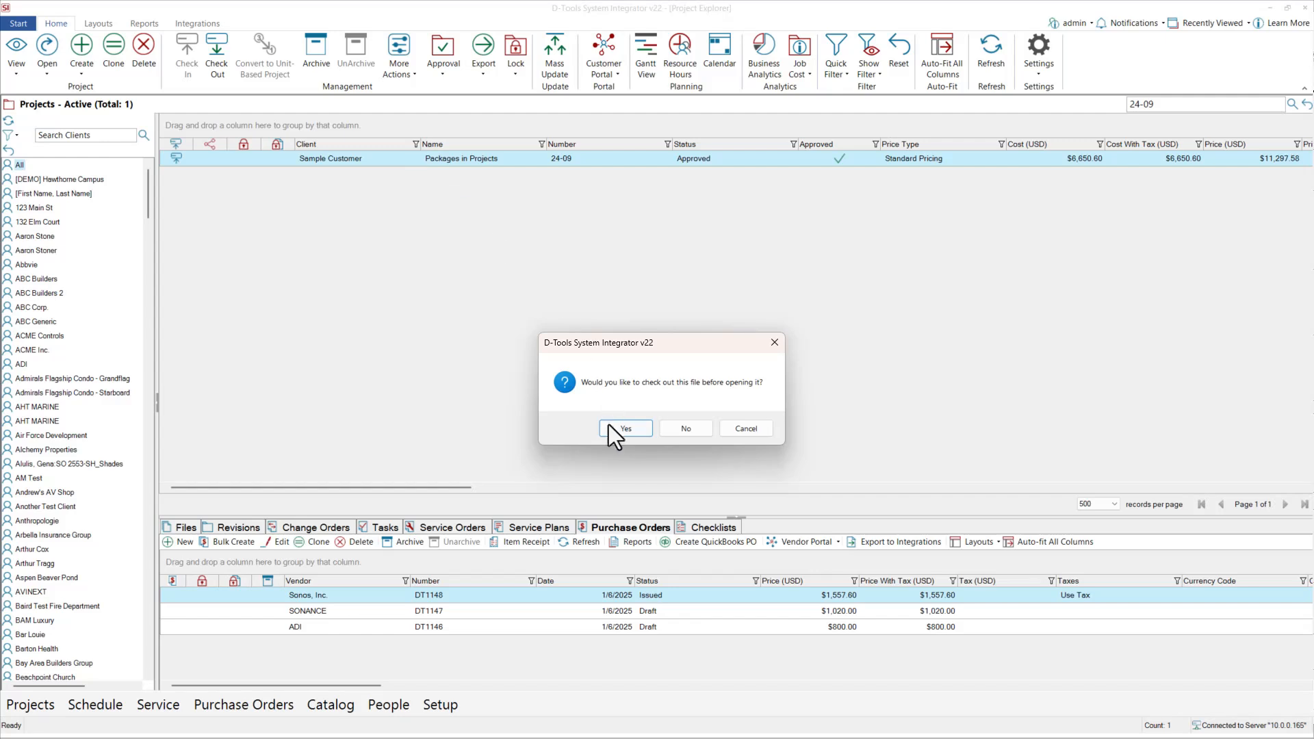
click(624, 428)
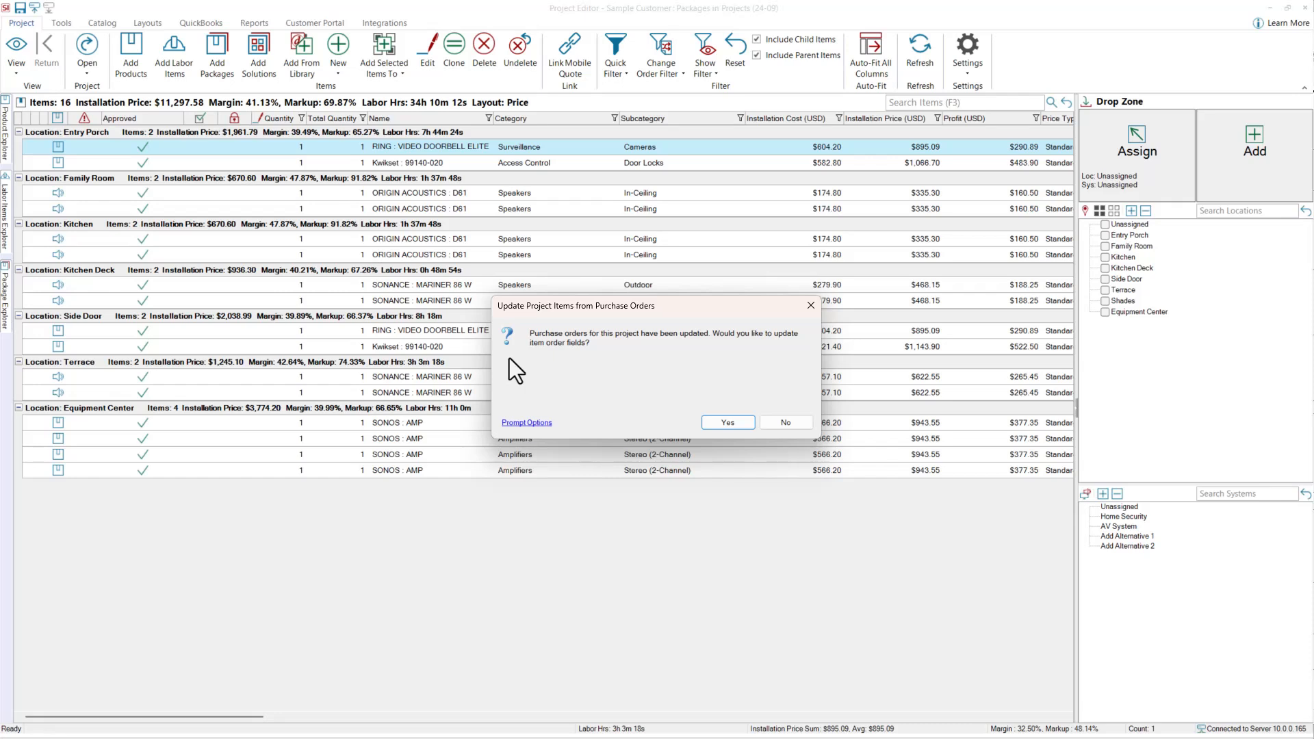
click(529, 424)
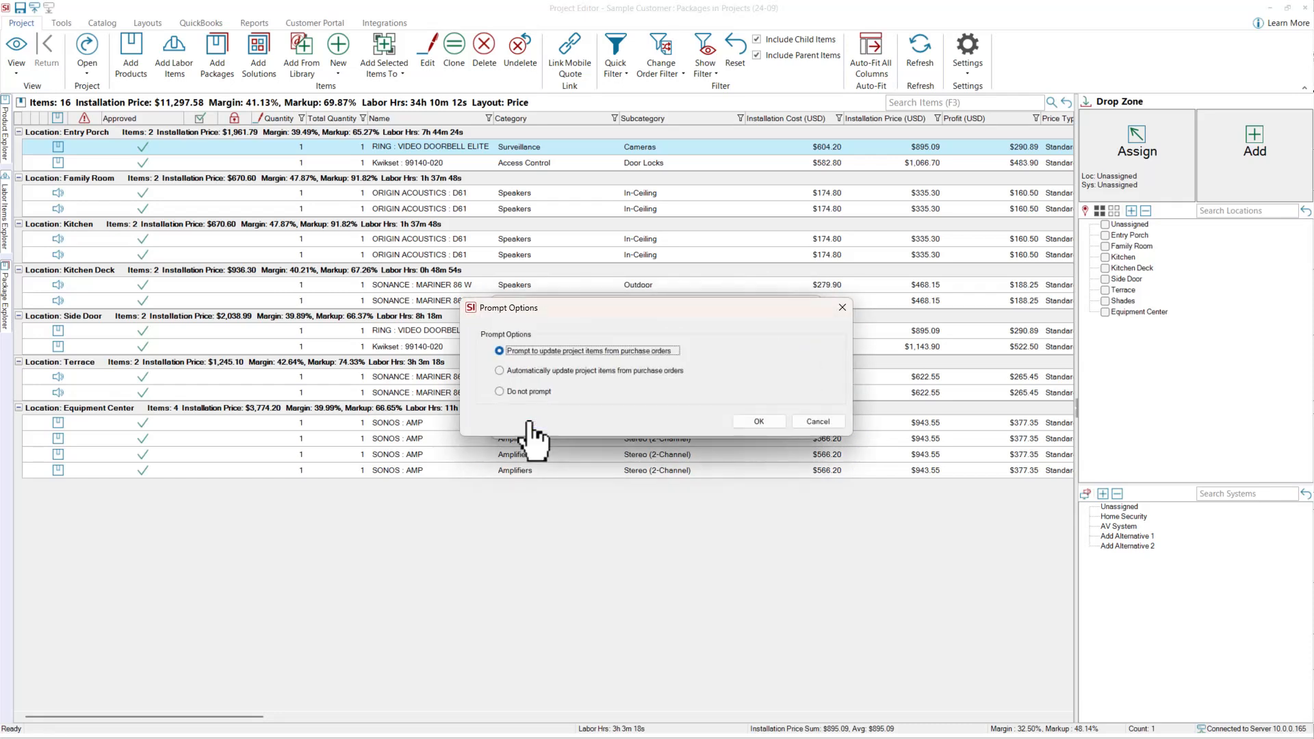
click(515, 371)
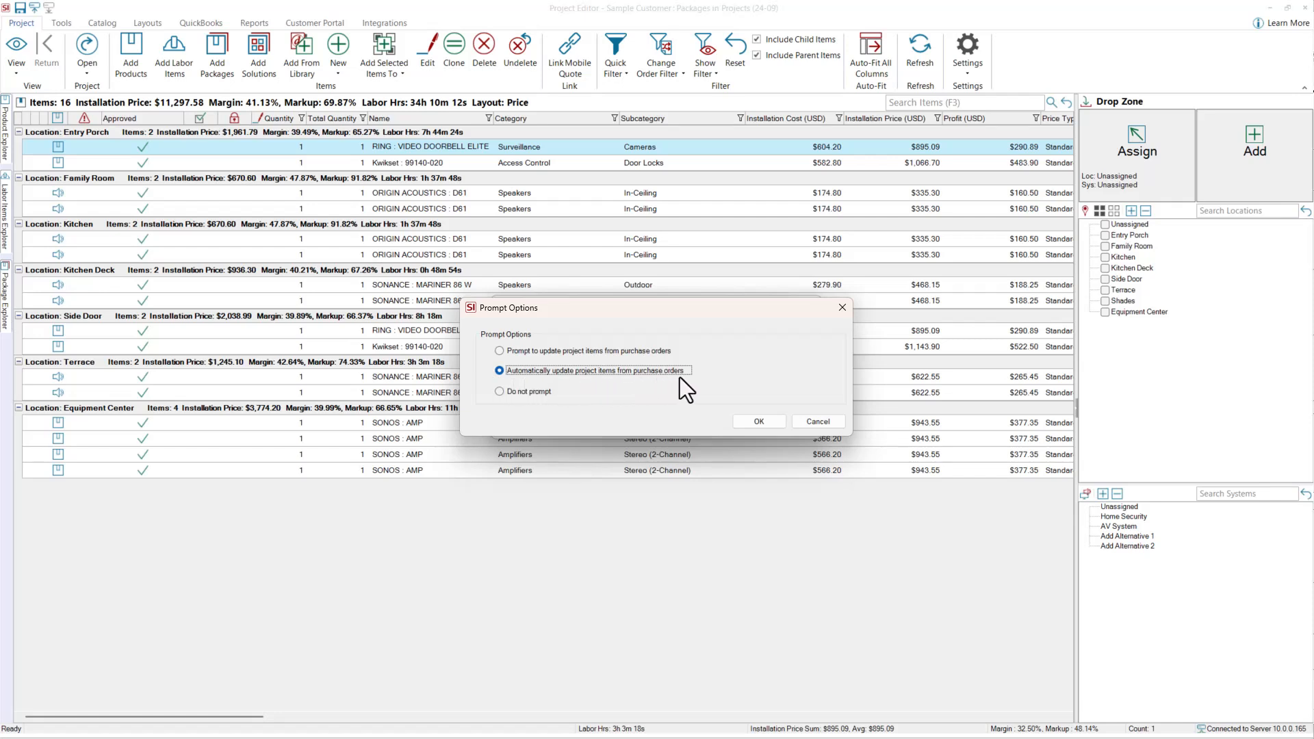
click(762, 423)
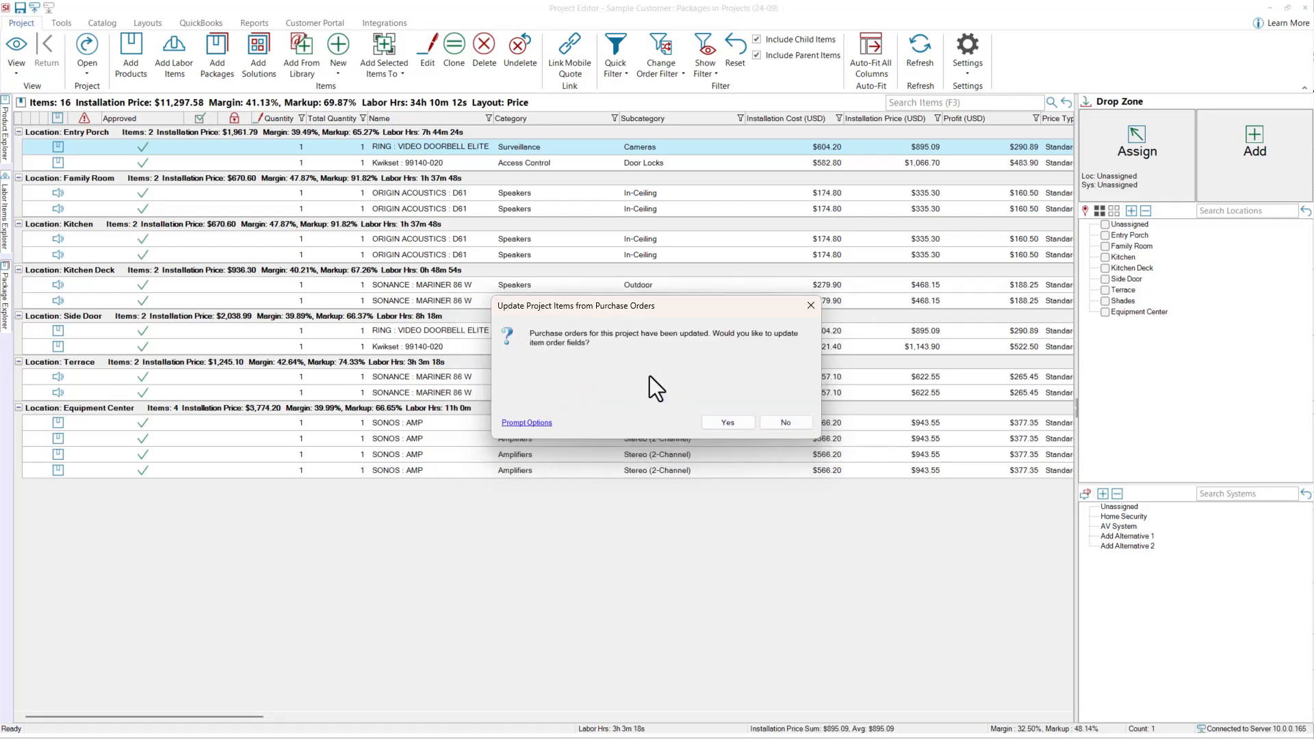
click(727, 423)
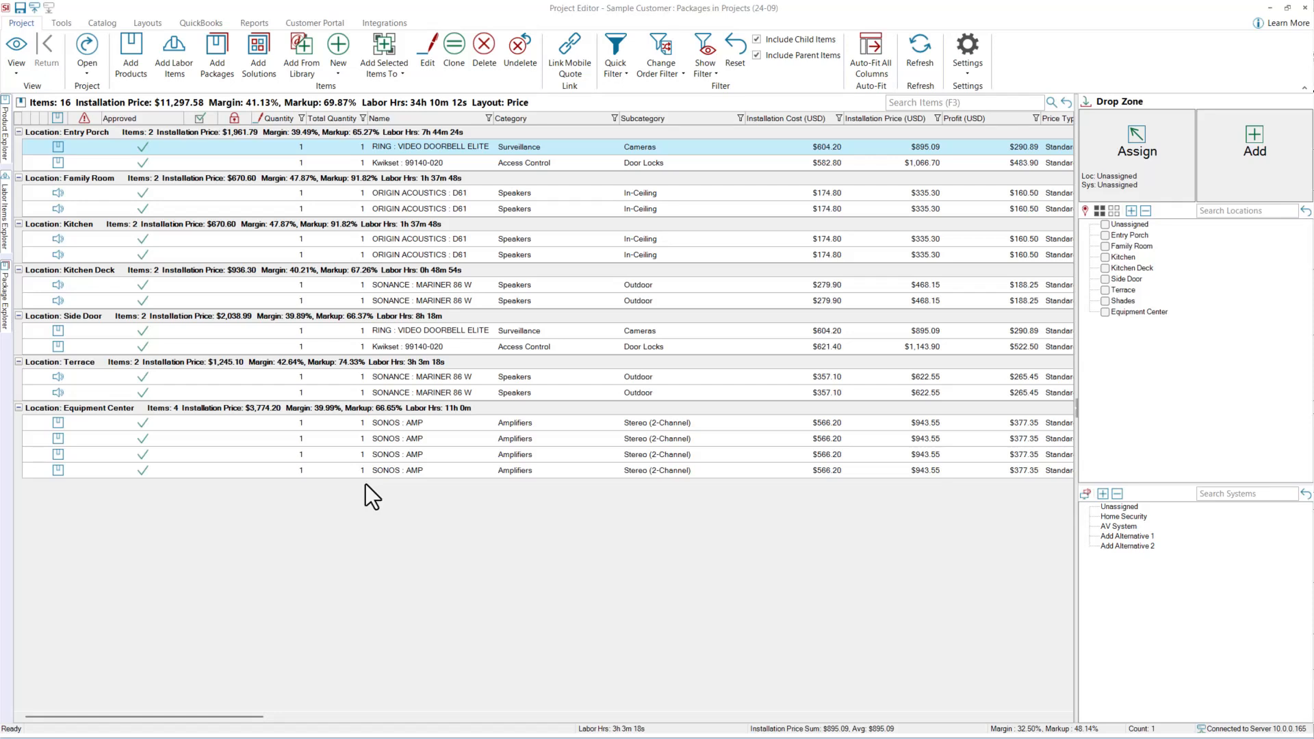
Step: Switch the project's item list to the standard Order layout and show its order status, number and date columns
click(149, 23)
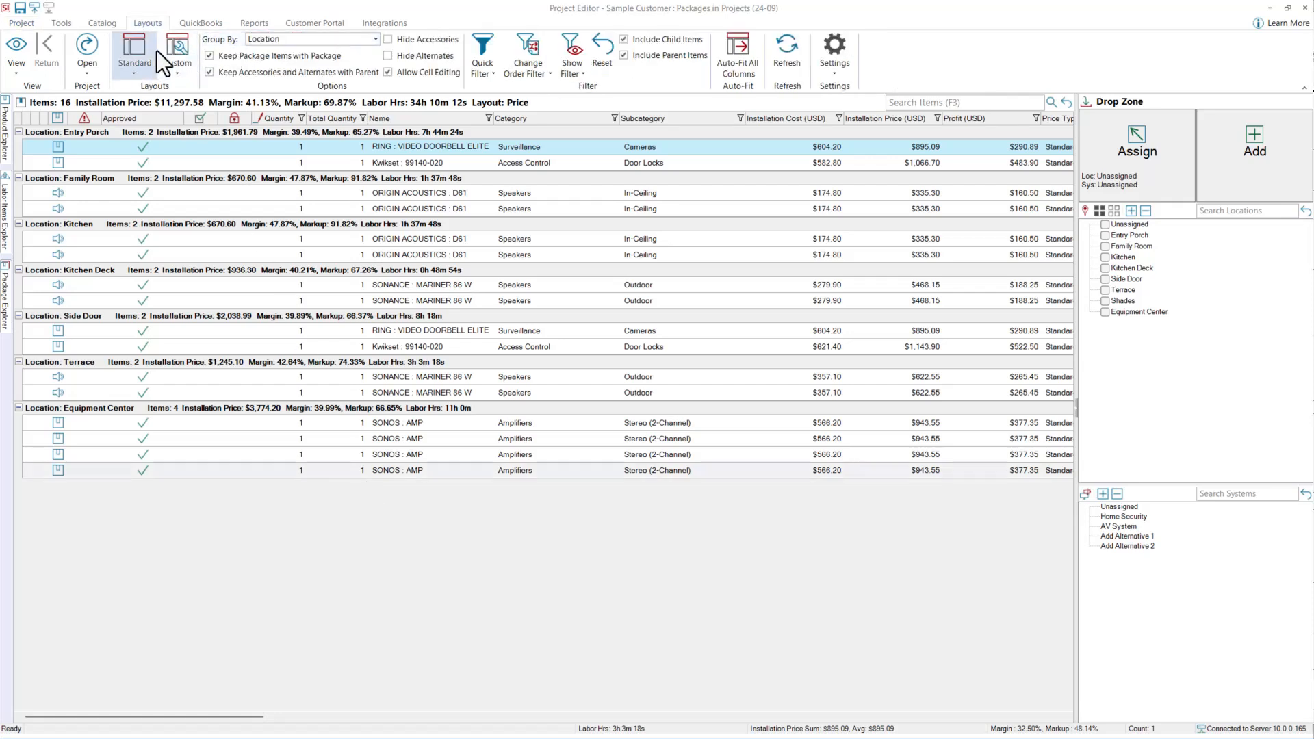
click(147, 51)
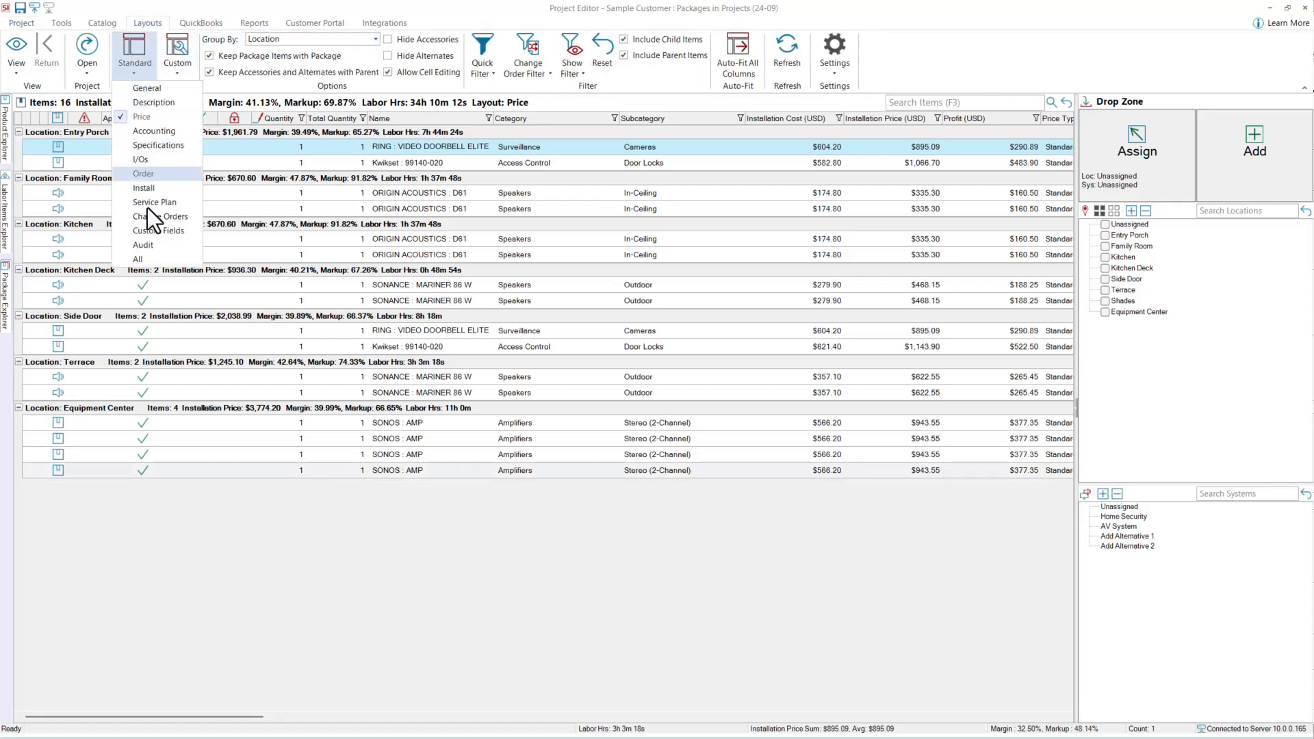
click(144, 173)
drag(447, 716, 831, 705)
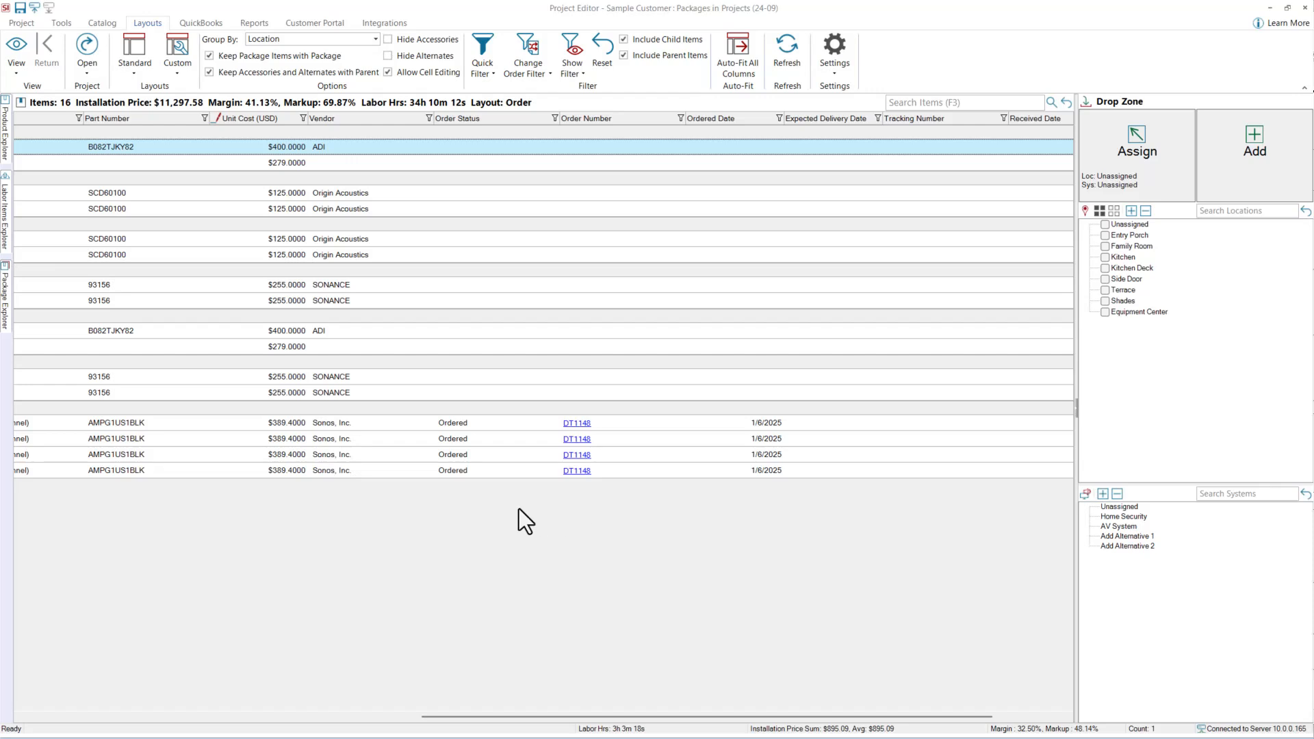
Step: View the purchase order linked from a SONOS : AMP item's order number, and close it without making changes
click(585, 428)
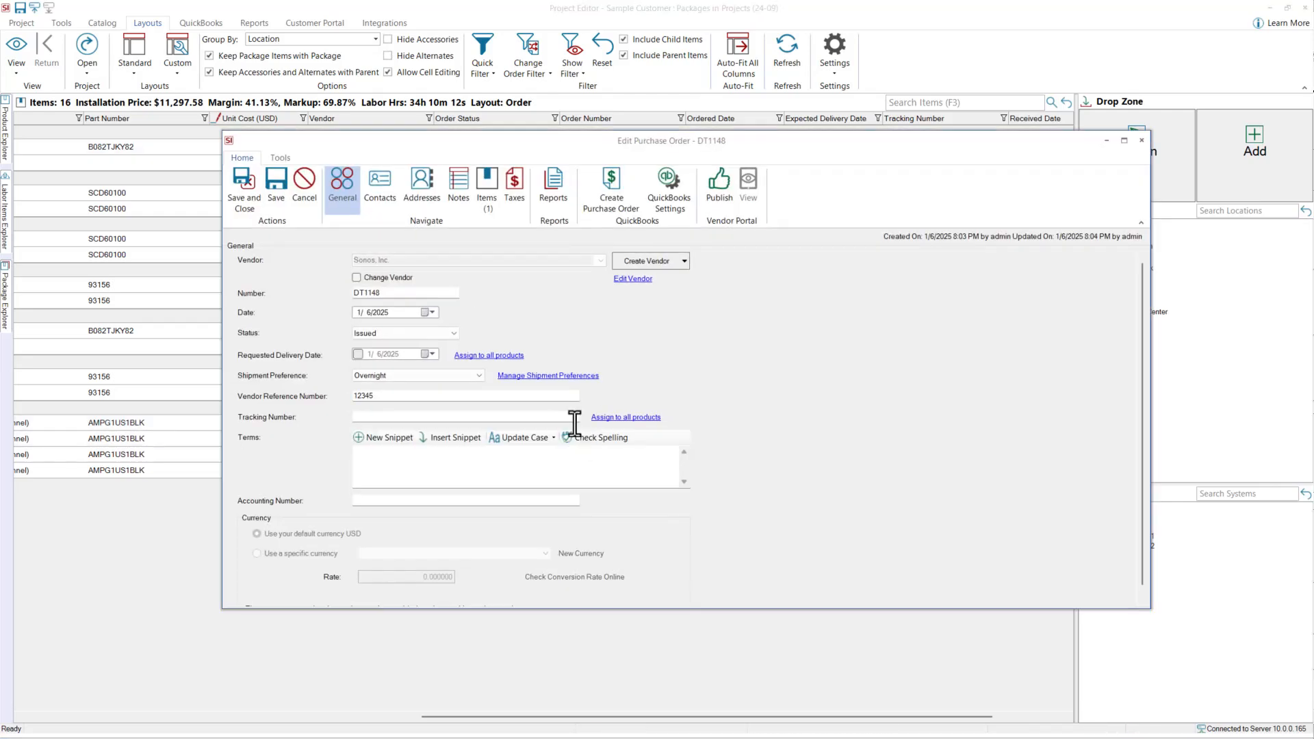
click(1140, 141)
scroll(839, 717, right, 3)
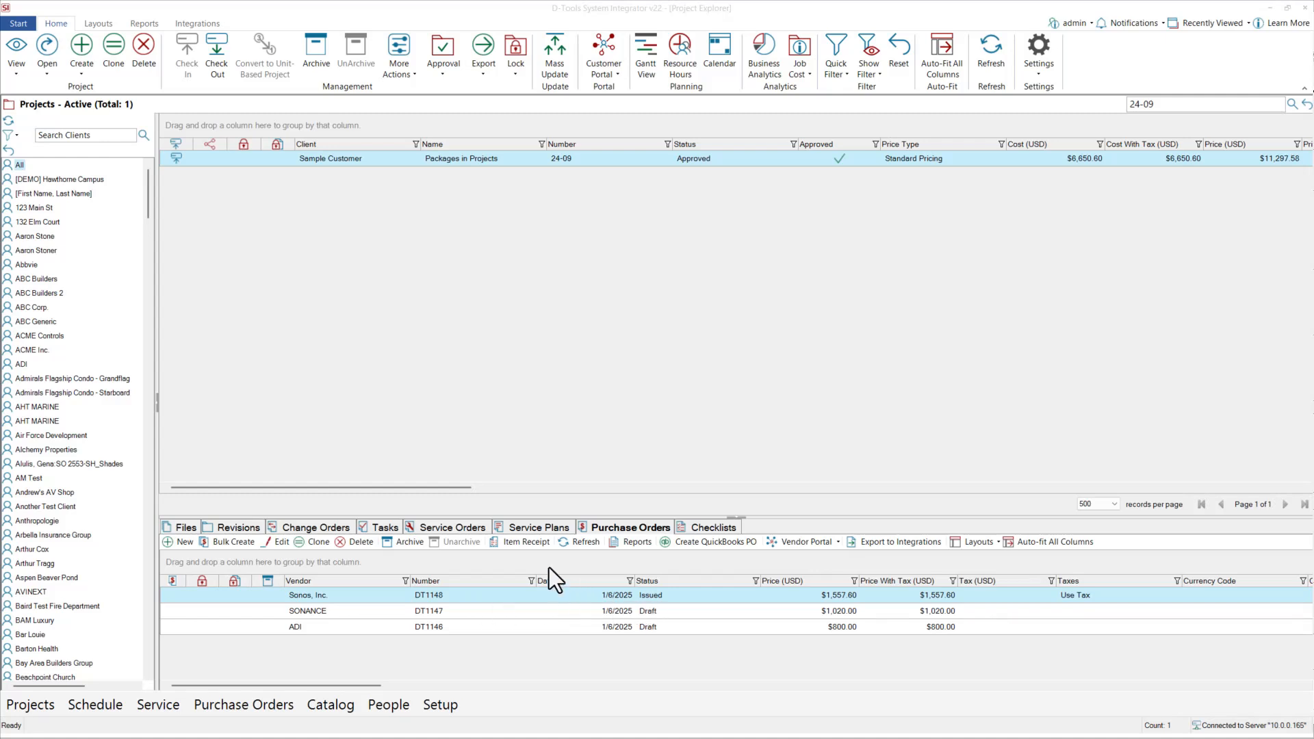
Step: Create an item receipt for the Sonos, Inc. purchase order receiving 4 SONOS AMP units, and refresh the purchase order list
click(515, 544)
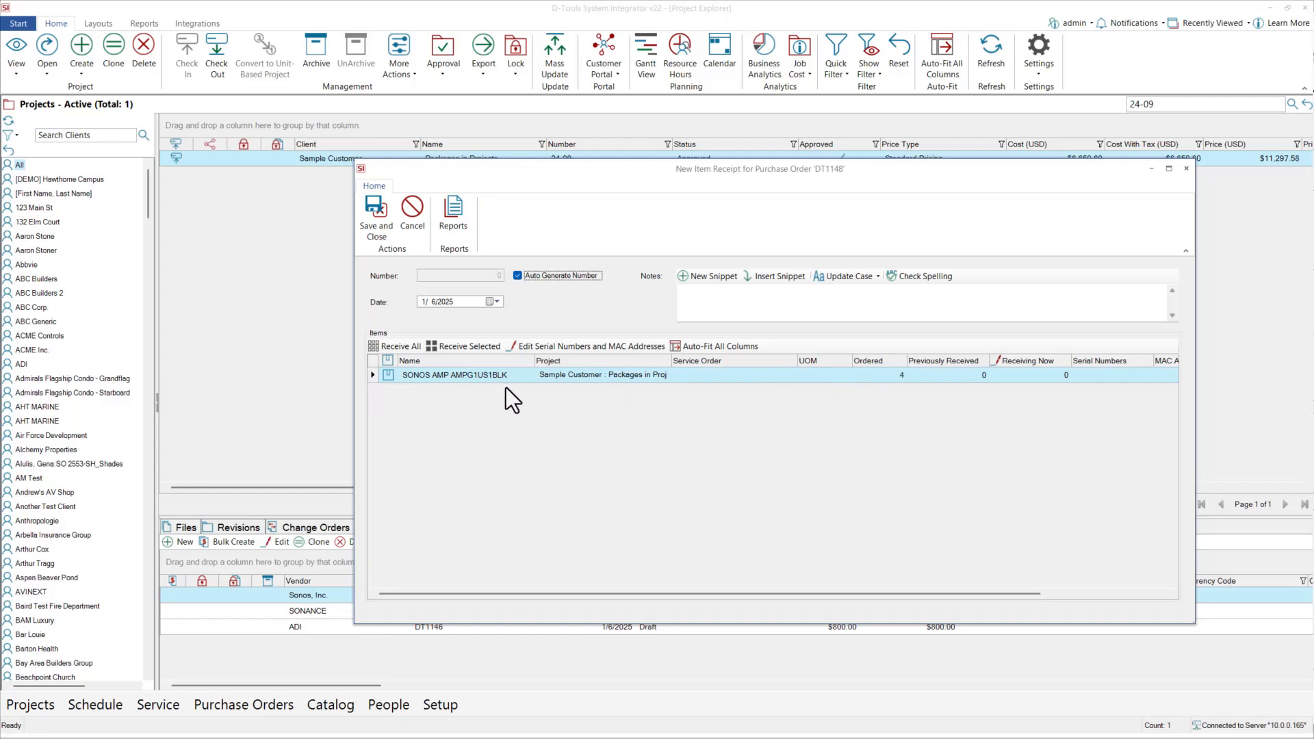
click(1037, 375)
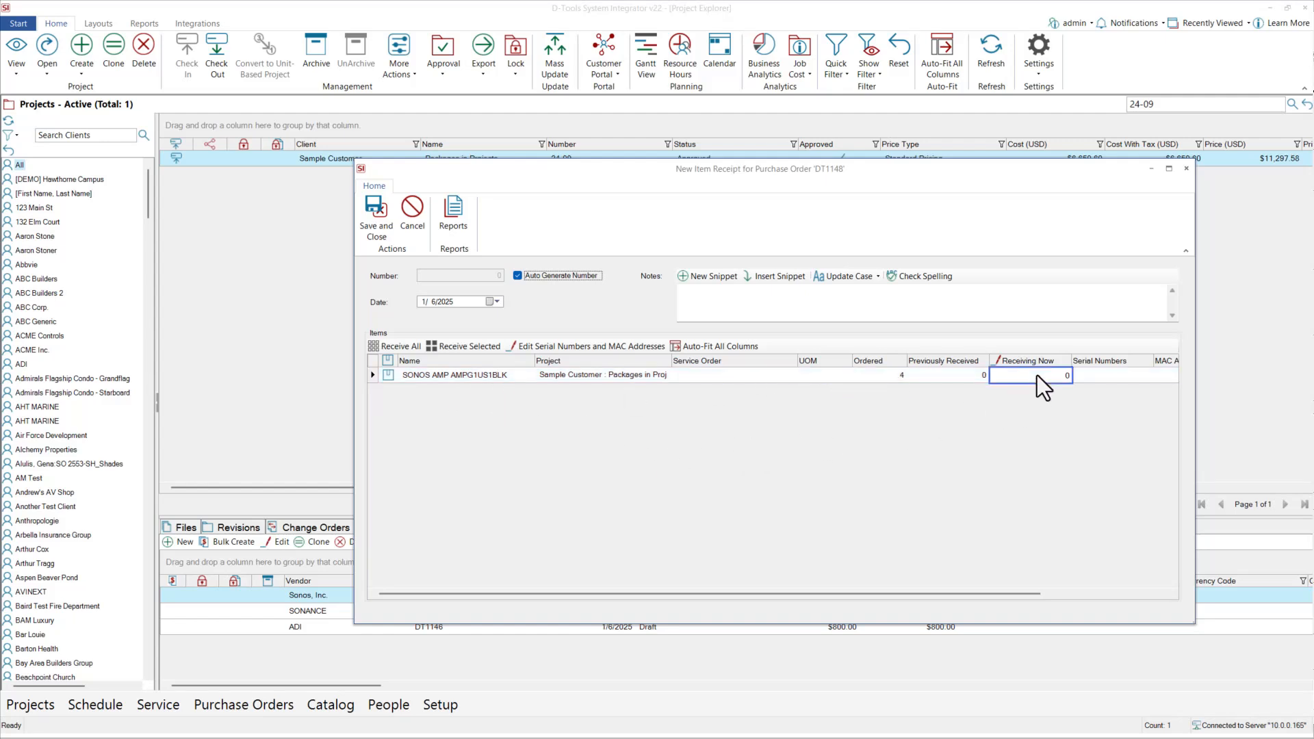
text(4)
click(376, 220)
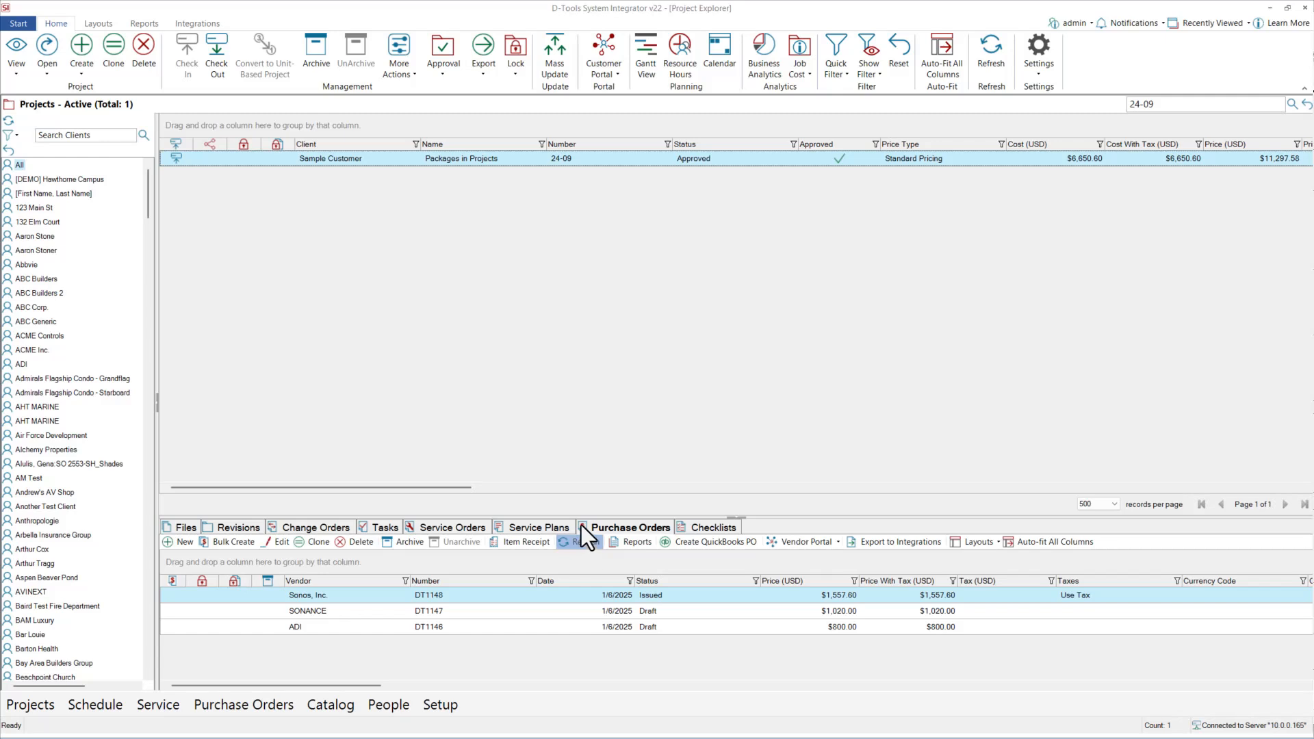
click(578, 542)
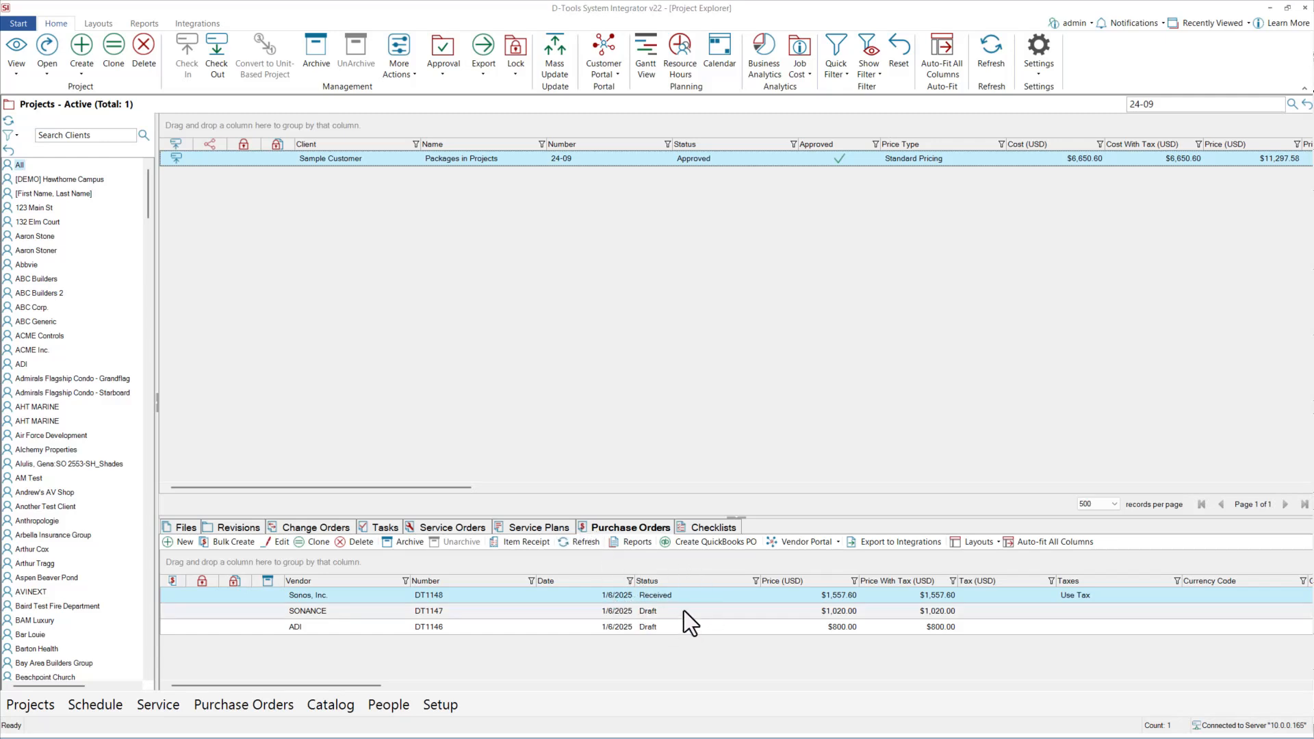
Step: Check out and reopen the Packages in Projects project, and examine the order status and received date of the SONOS : AMP items
double_click(388, 158)
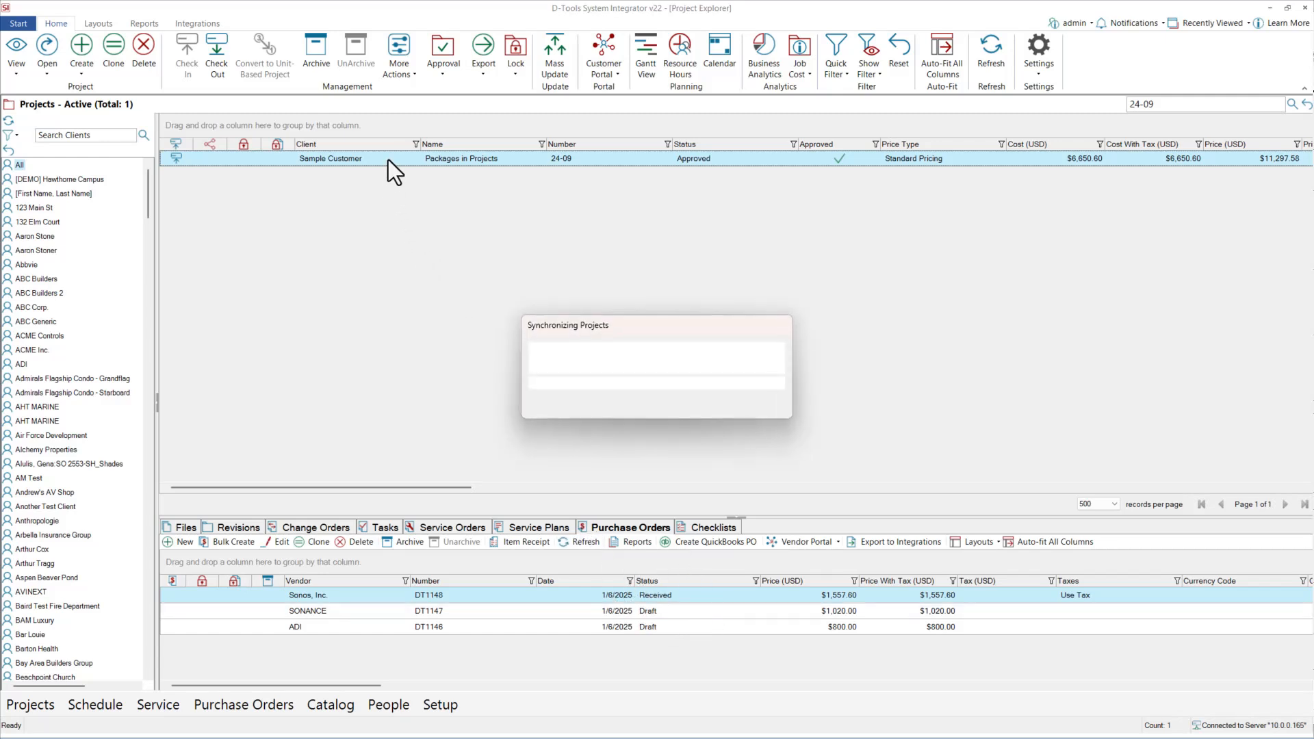
click(616, 426)
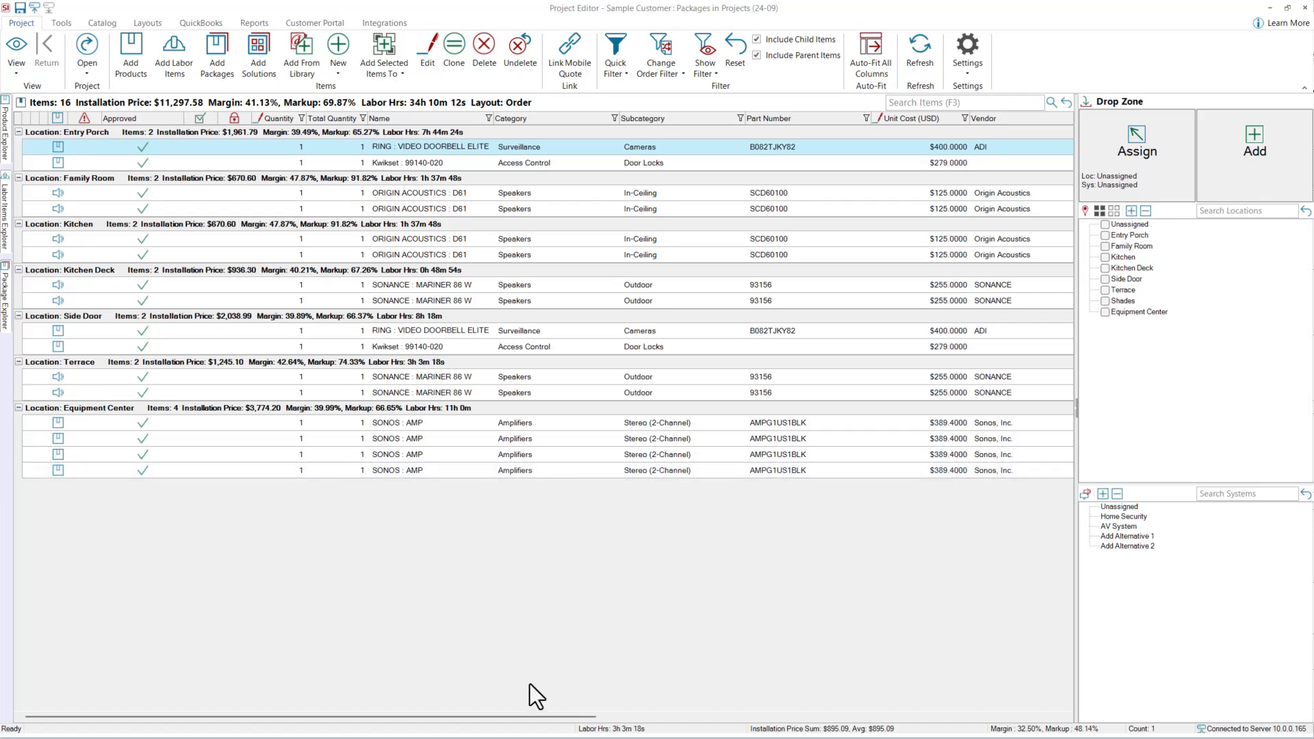
drag(571, 717, 983, 717)
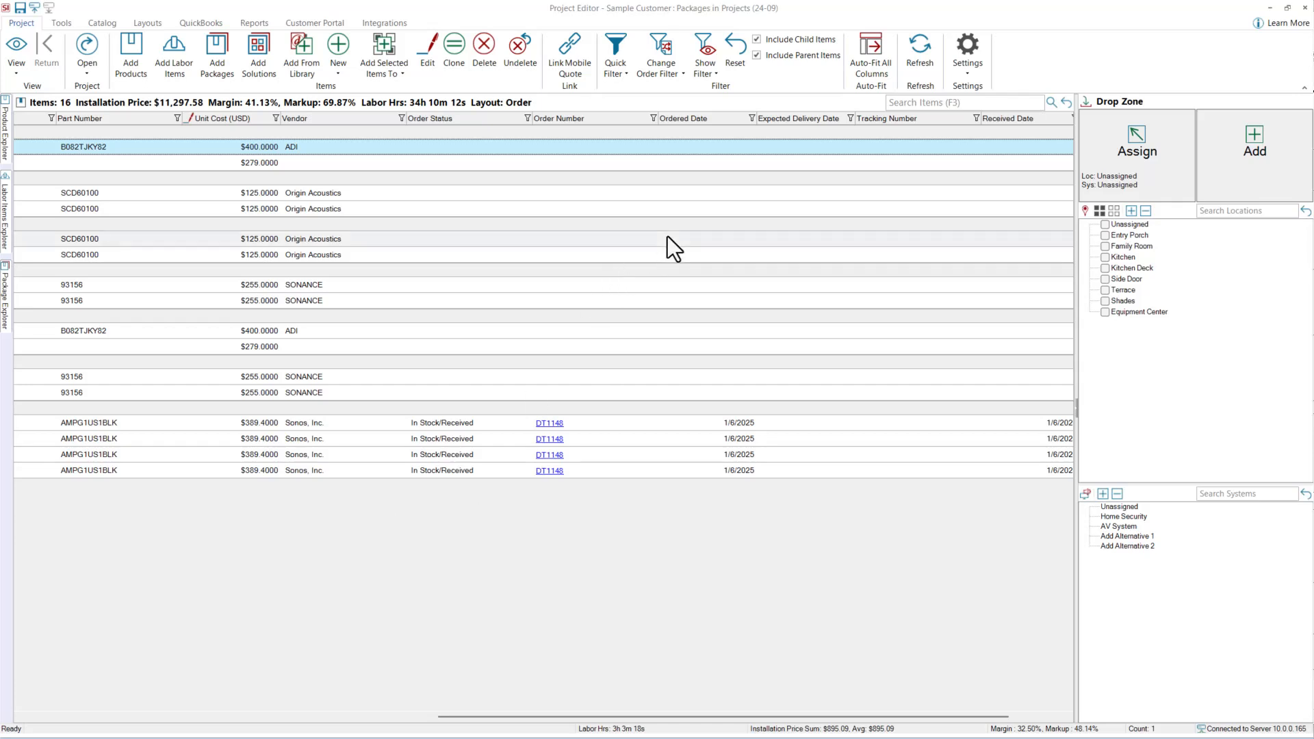
Step: Close the Packages in Projects project editor, saving the project
click(1304, 7)
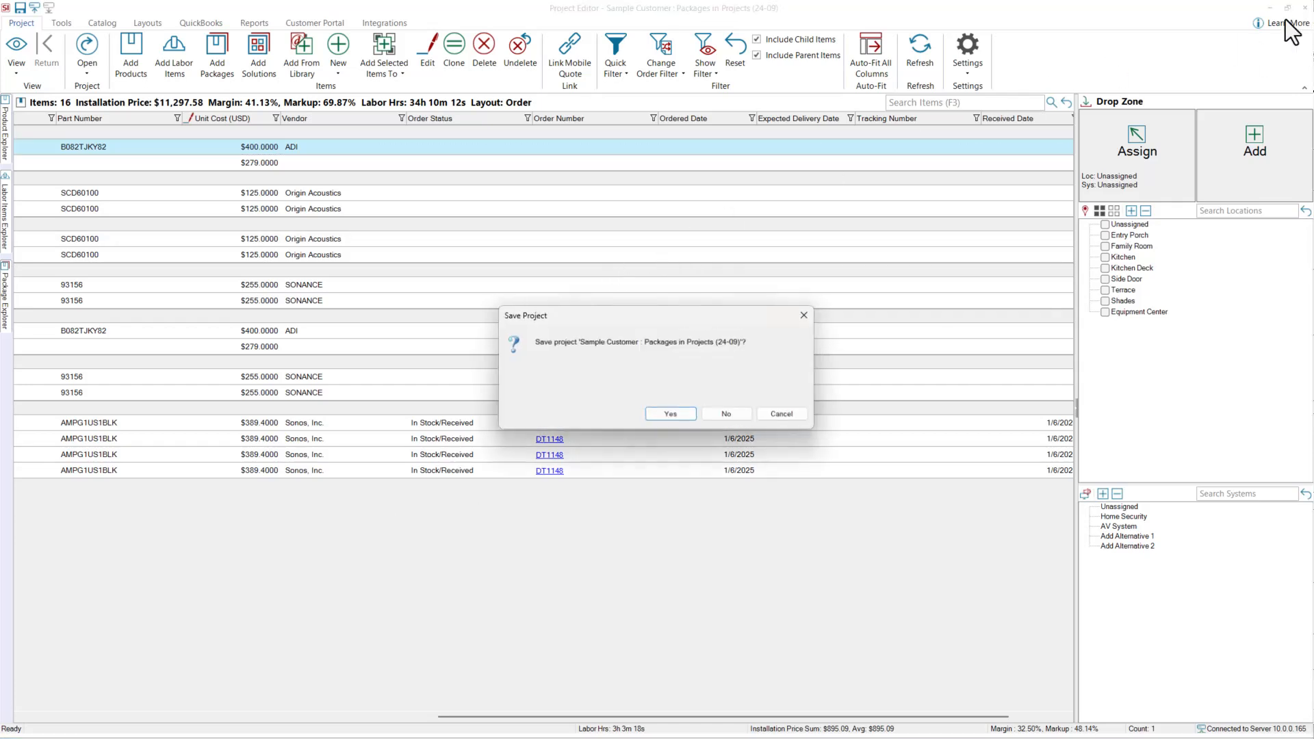
click(663, 417)
click(669, 417)
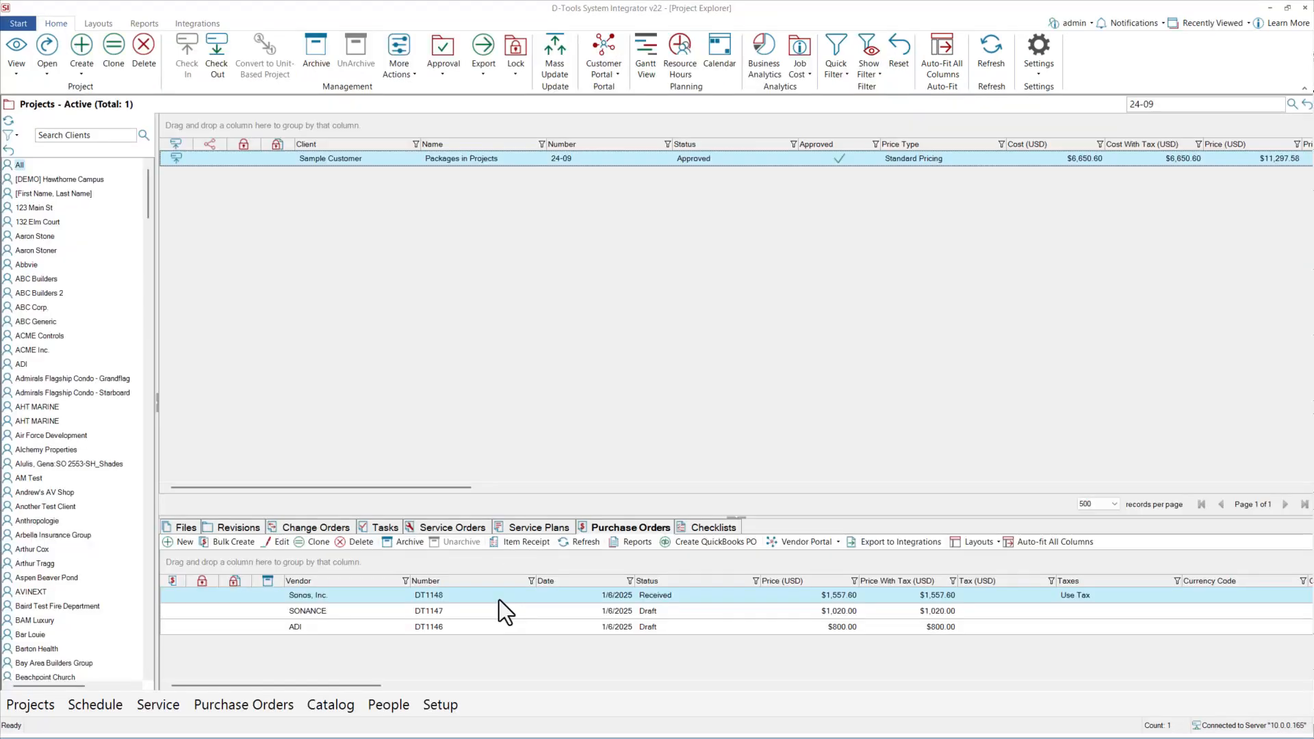
Step: In the Purchase Order Explorer, delete the existing item receipt of the Sonos, Inc. purchase order DT1148
click(220, 704)
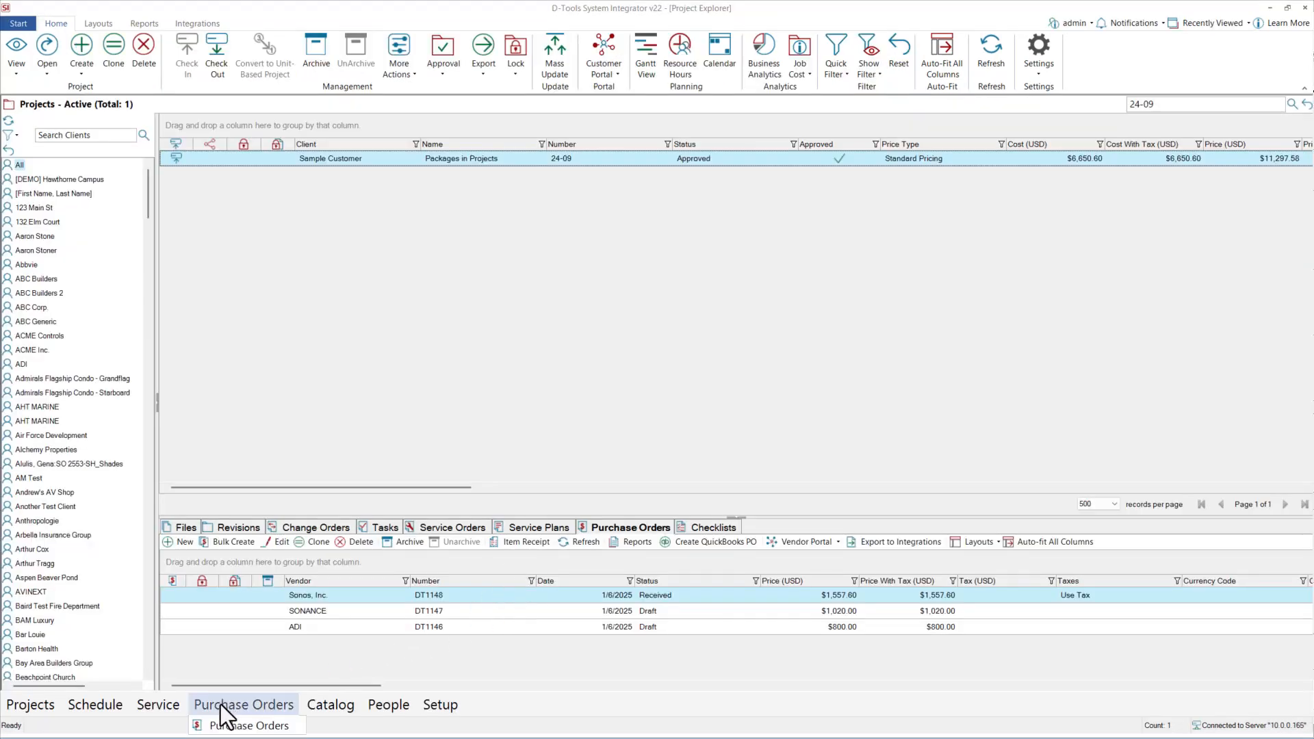
click(217, 725)
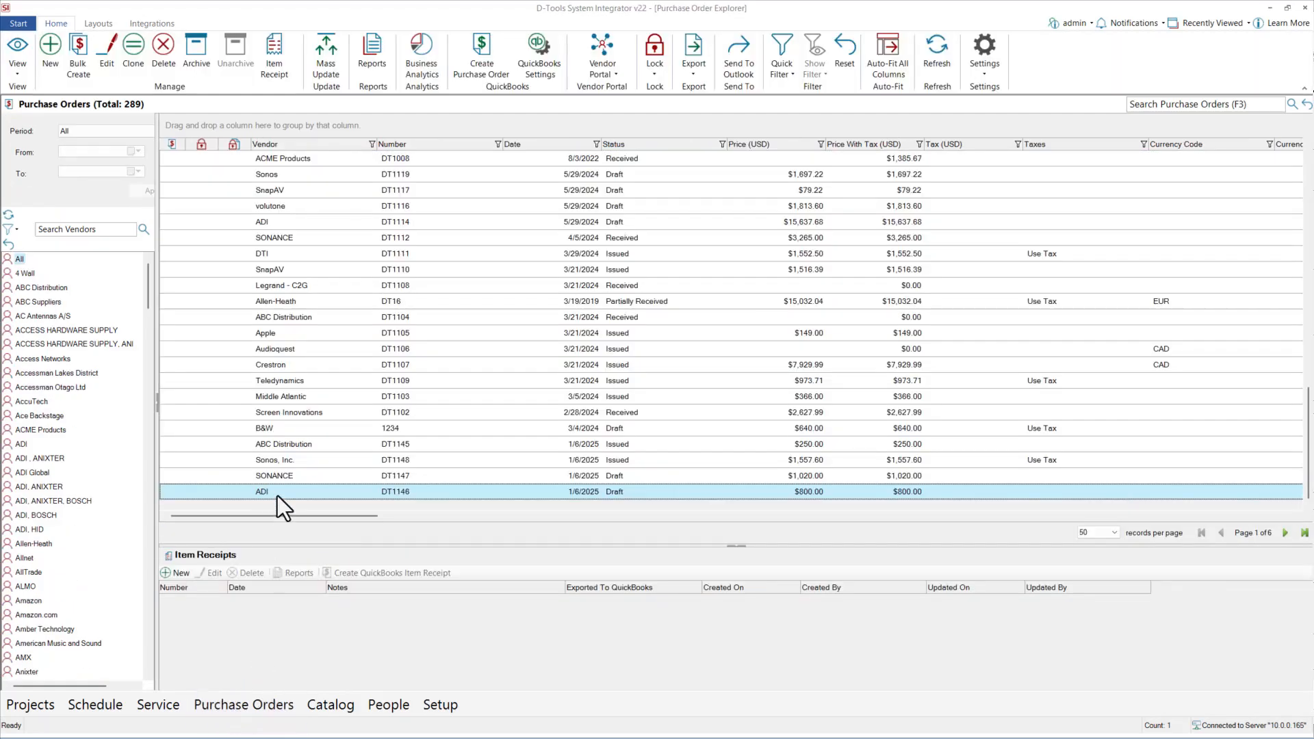
click(283, 462)
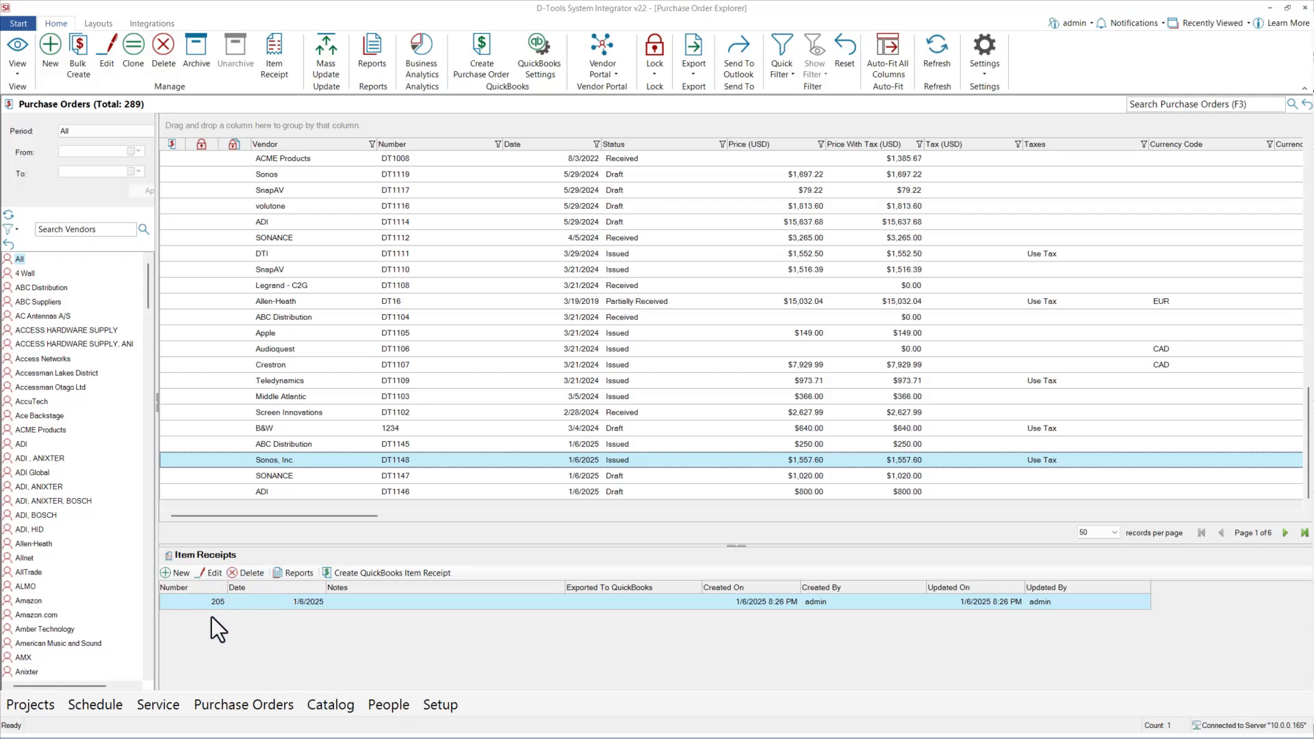
click(259, 575)
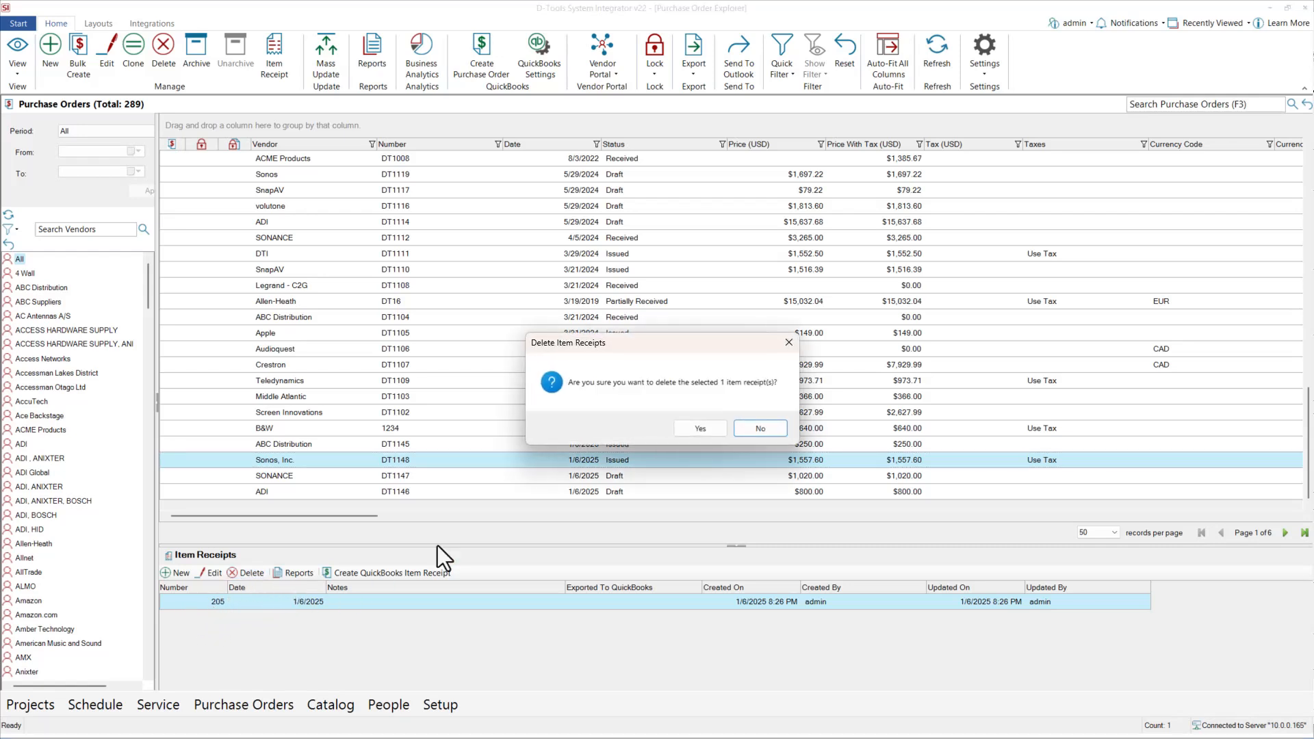
click(715, 429)
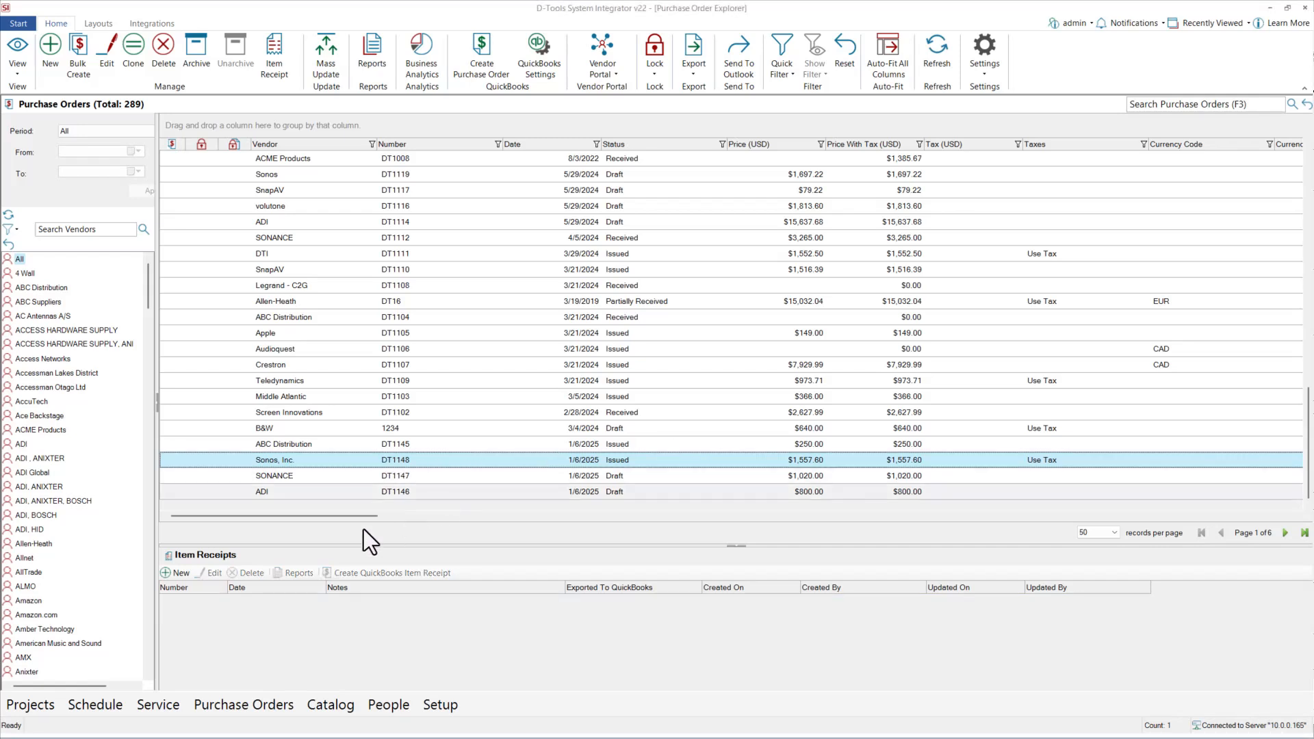
Step: Create a new item receipt for purchase order DT1148 receiving 2 of the ordered SONOS AMP units, and save it
click(186, 575)
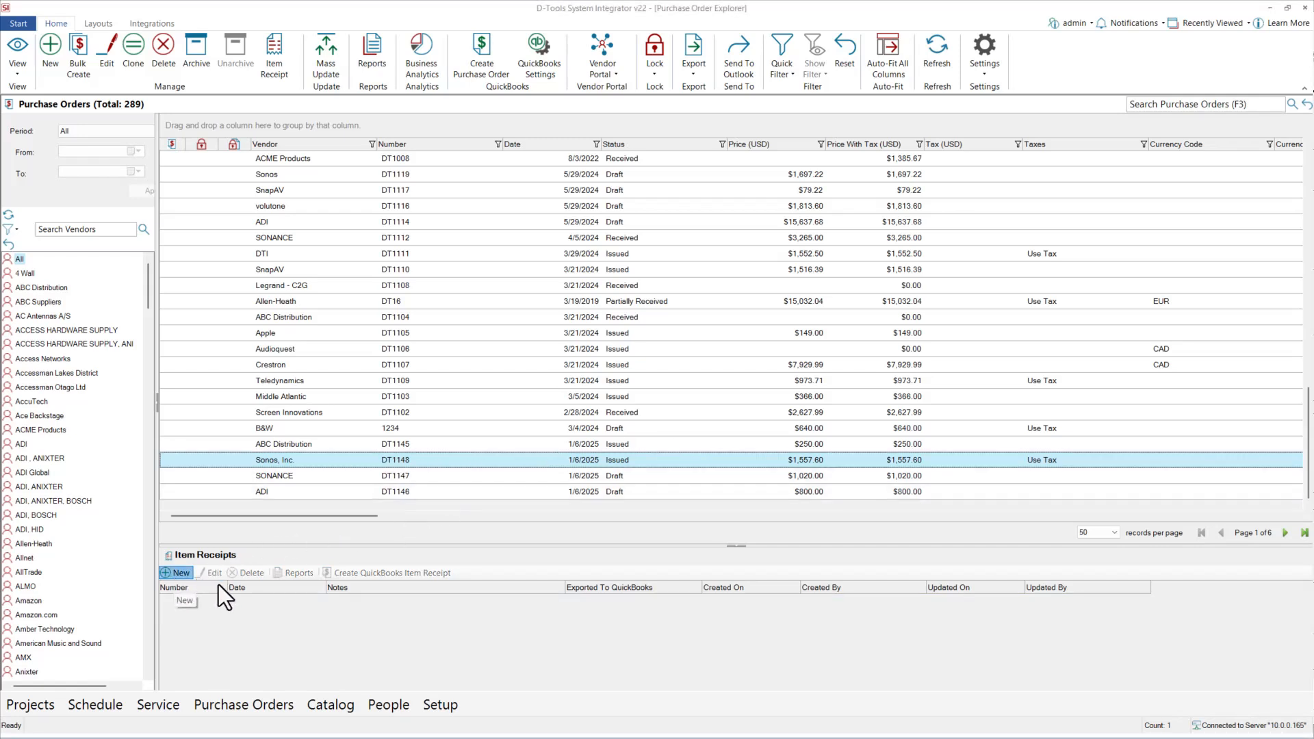
click(1035, 375)
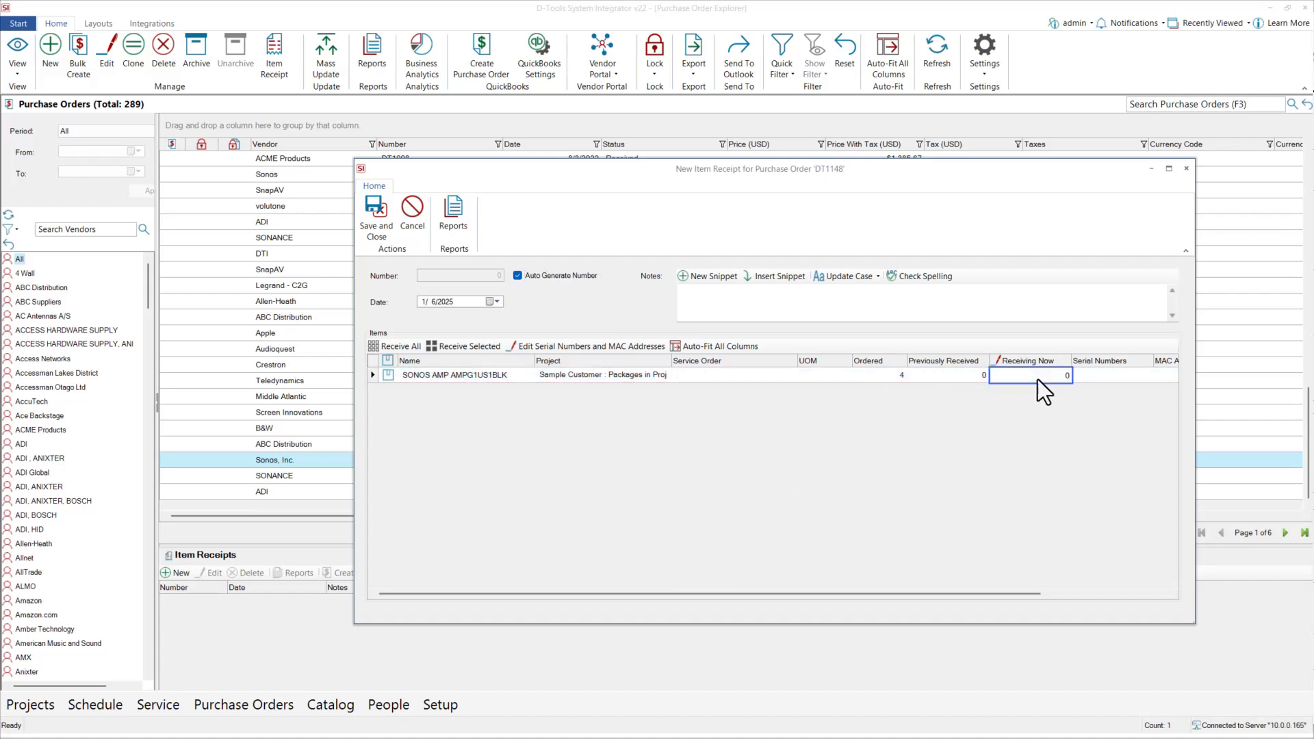
text(2)
click(374, 207)
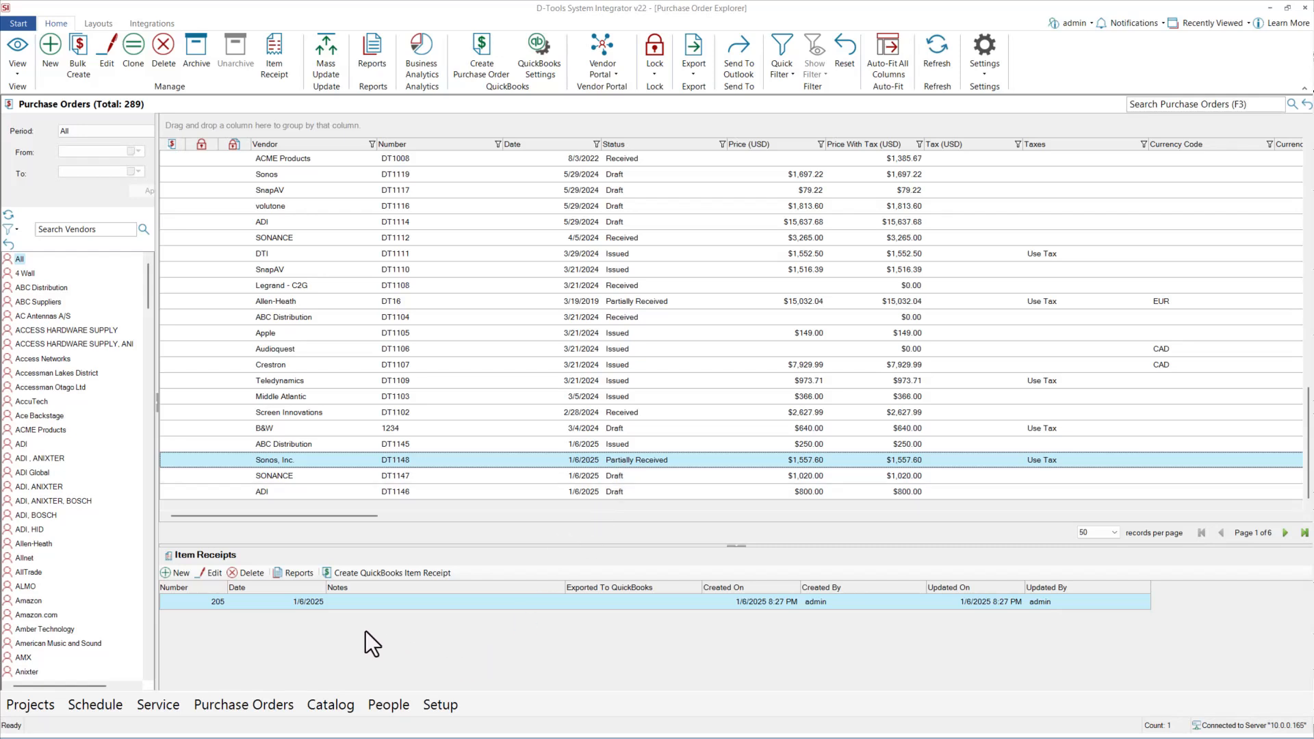
Step: Create a second item receipt for purchase order DT1148 receiving the remaining 2 SONOS AMP units, and save it
click(171, 574)
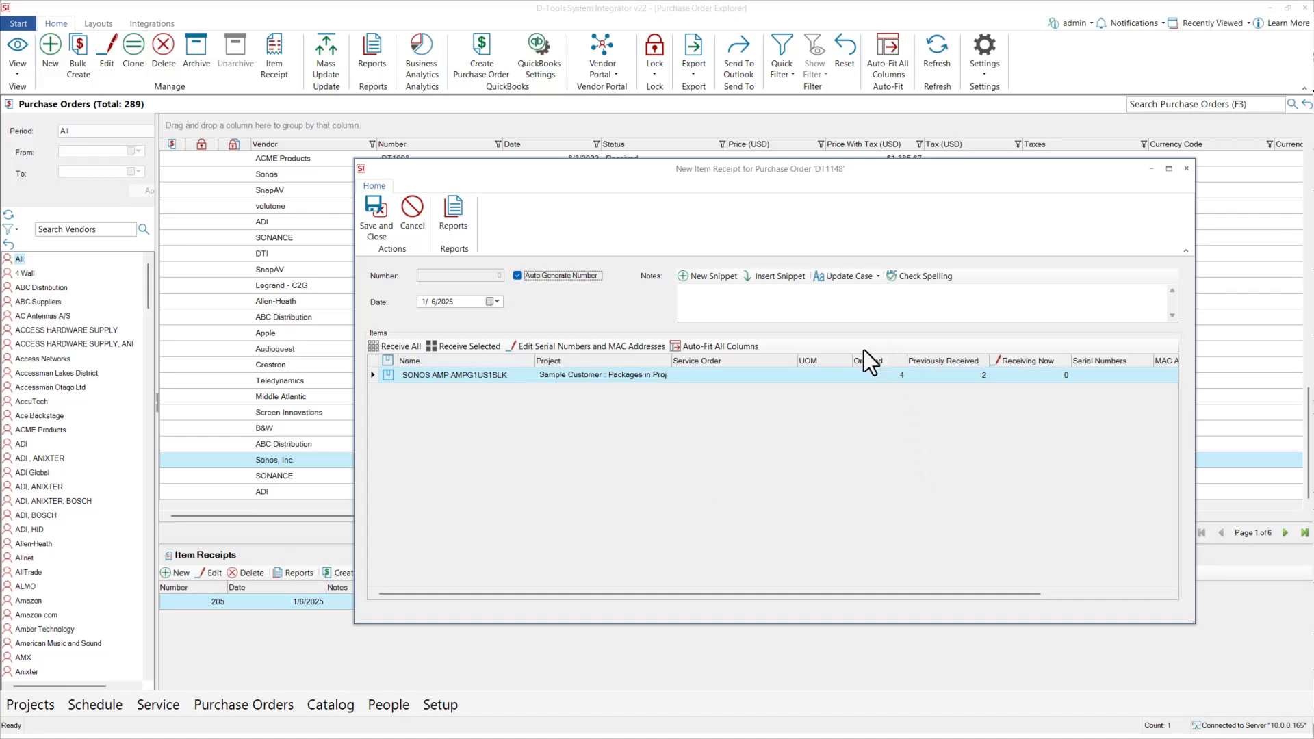
click(1037, 381)
text(2)
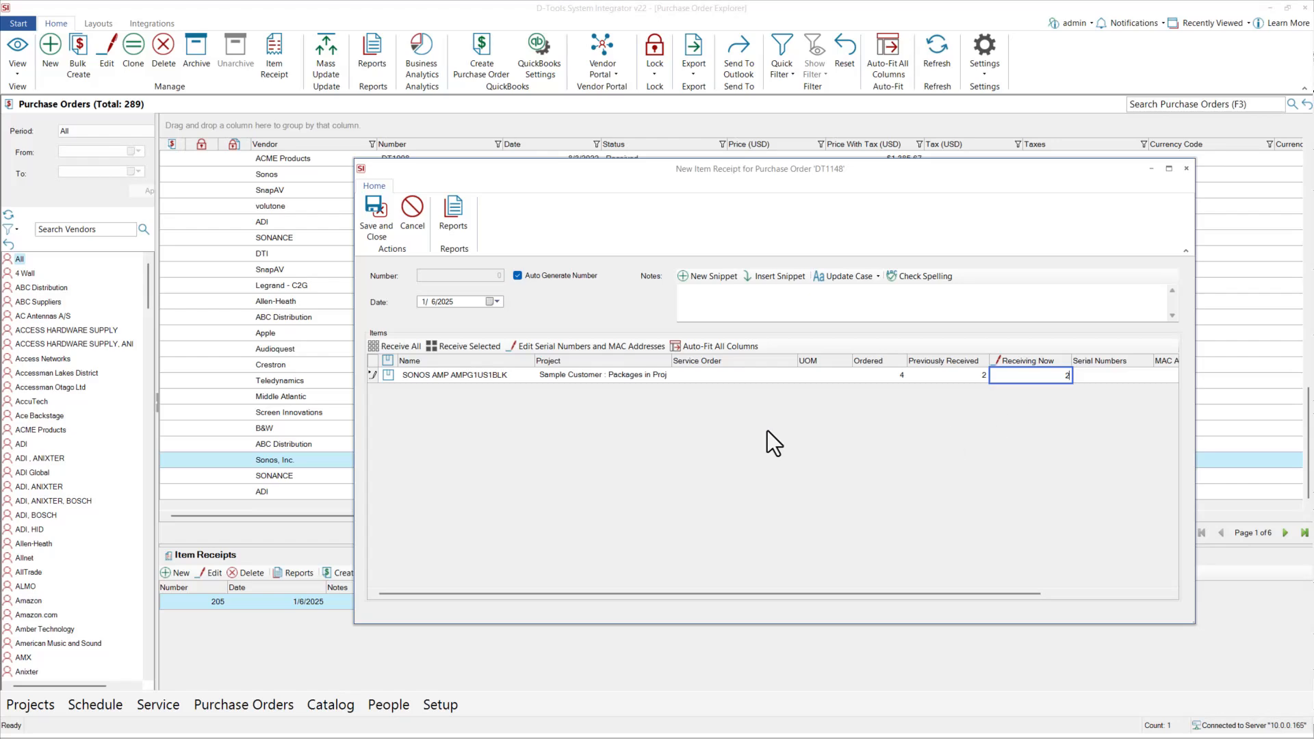
click(375, 212)
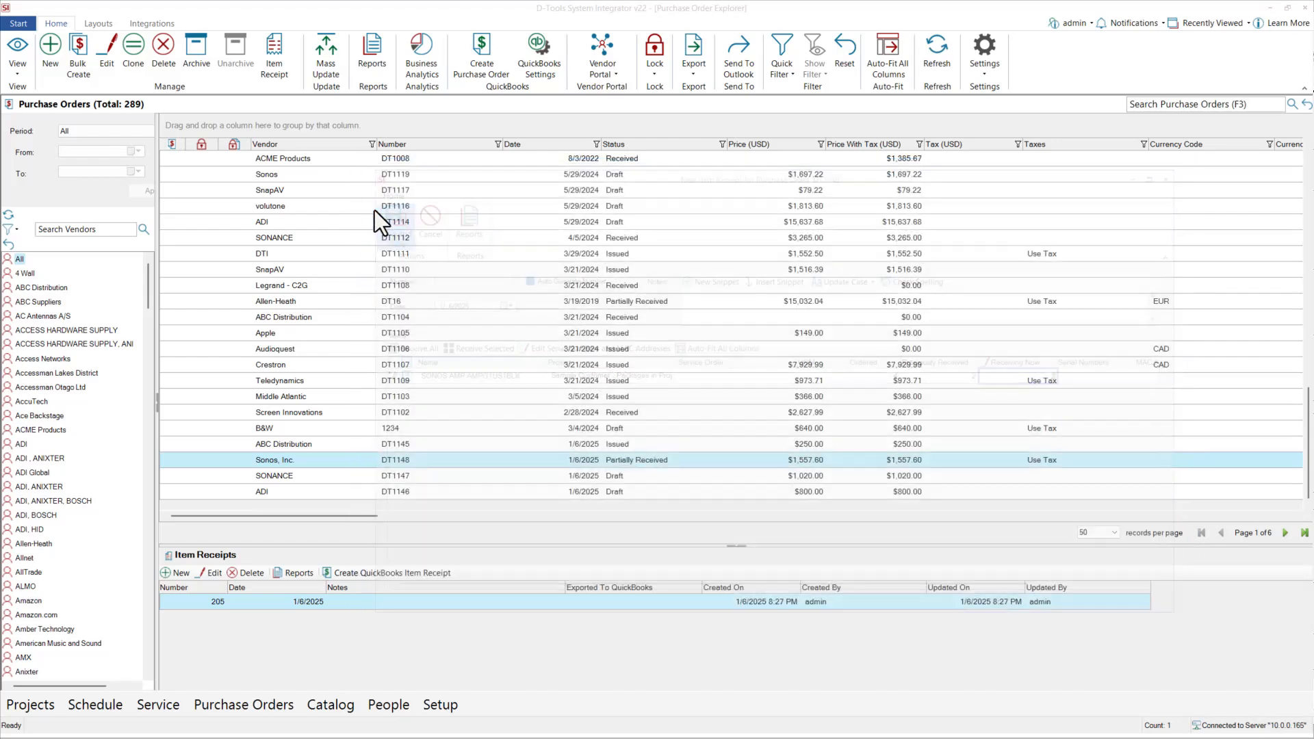